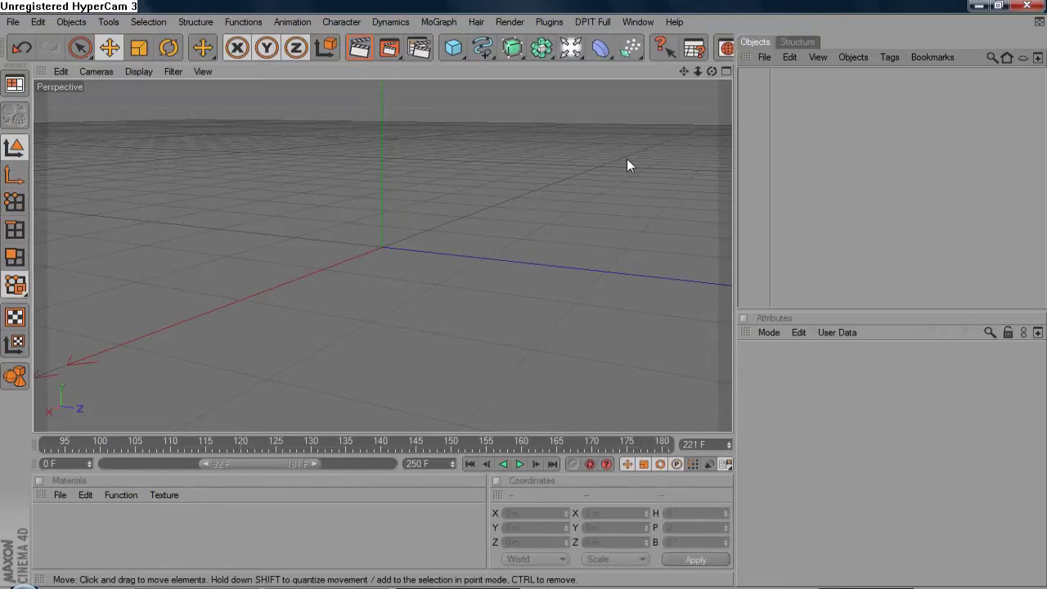
# Step: Add a sphere primitive and a tube primitive to the scene
pyautogui.moveTo(453, 46); pyautogui.dragTo(594, 63)
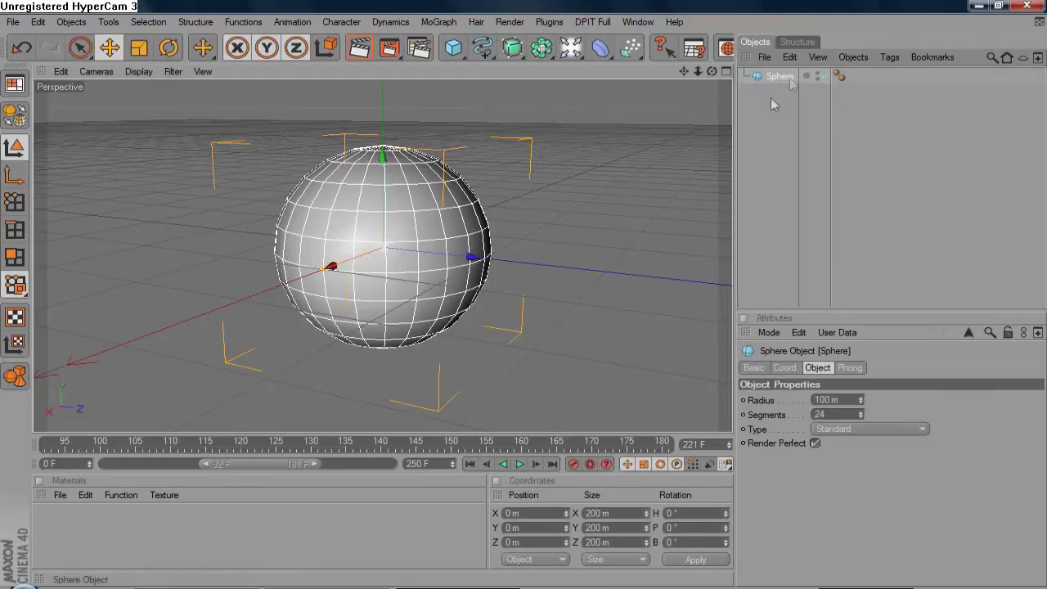
pyautogui.moveTo(453, 48); pyautogui.dragTo(526, 150)
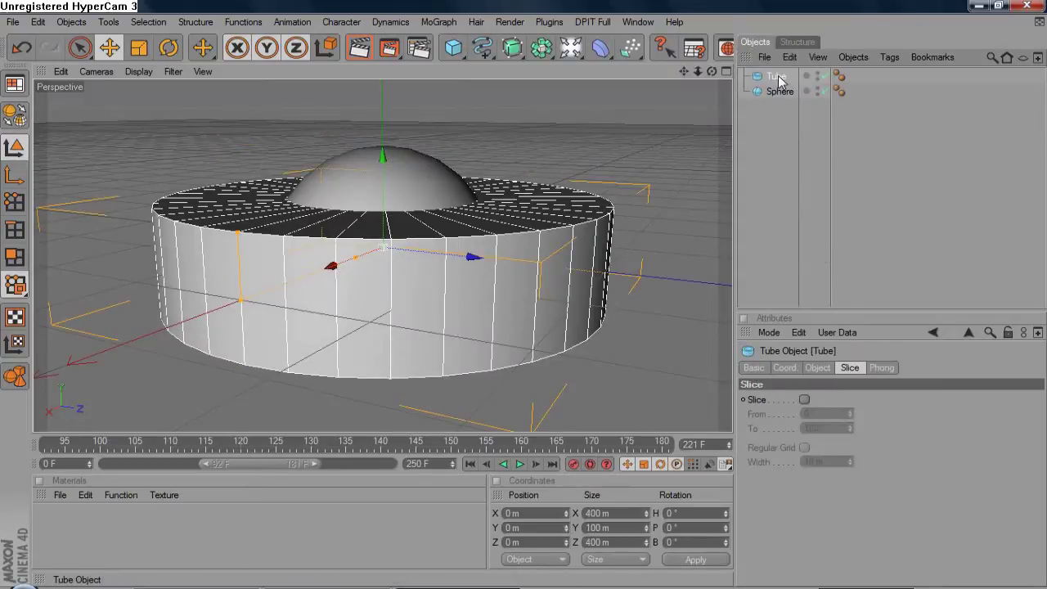
# Step: Set the tube's inner radius to 100.844 m
pyautogui.click(818, 367)
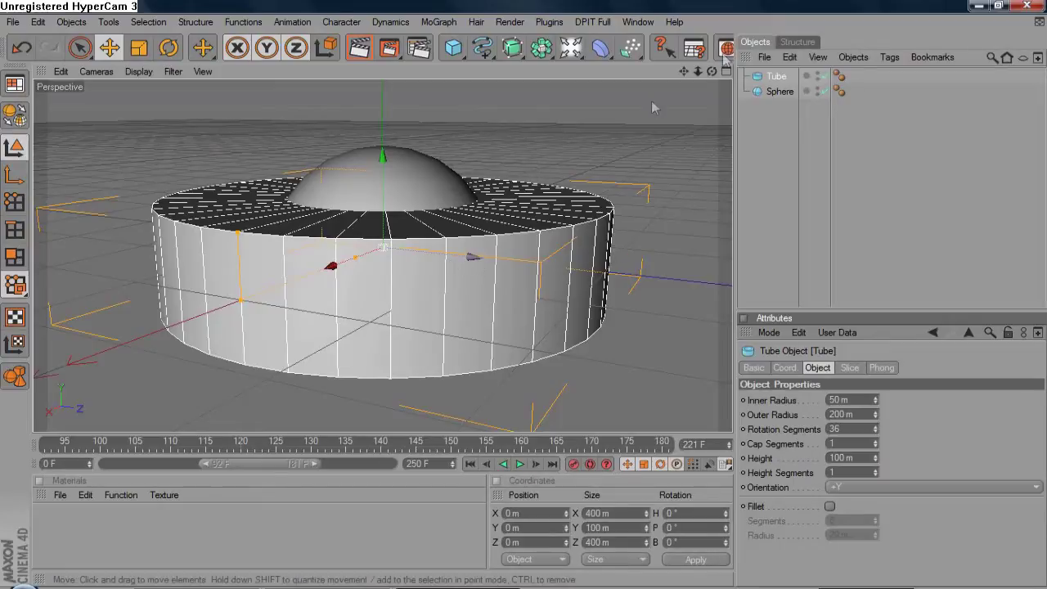
pyautogui.moveTo(712, 72); pyautogui.dragTo(697, 123)
pyautogui.moveTo(712, 71)
pyautogui.mouseDown()
pyautogui.moveTo(687, 74)
pyautogui.moveTo(697, 74)
pyautogui.mouseUp()
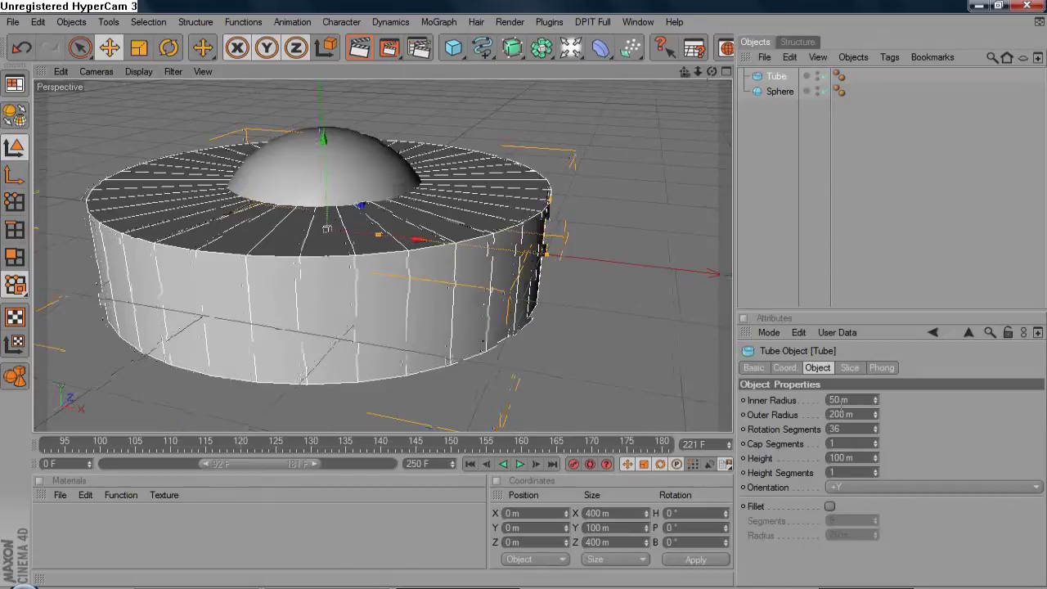
pyautogui.doubleClick(836, 400)
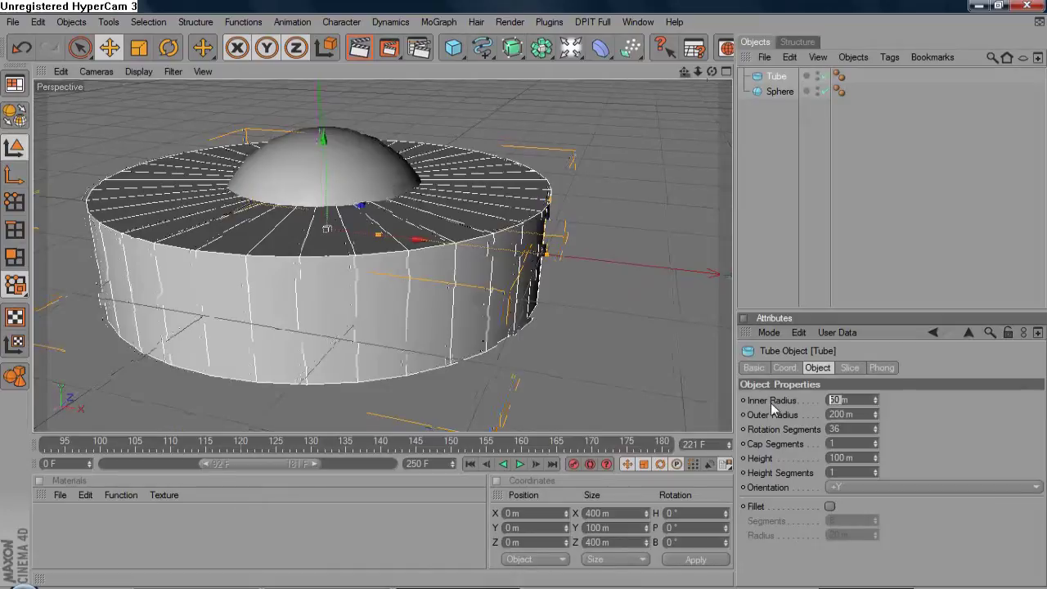
pyautogui.write('100')
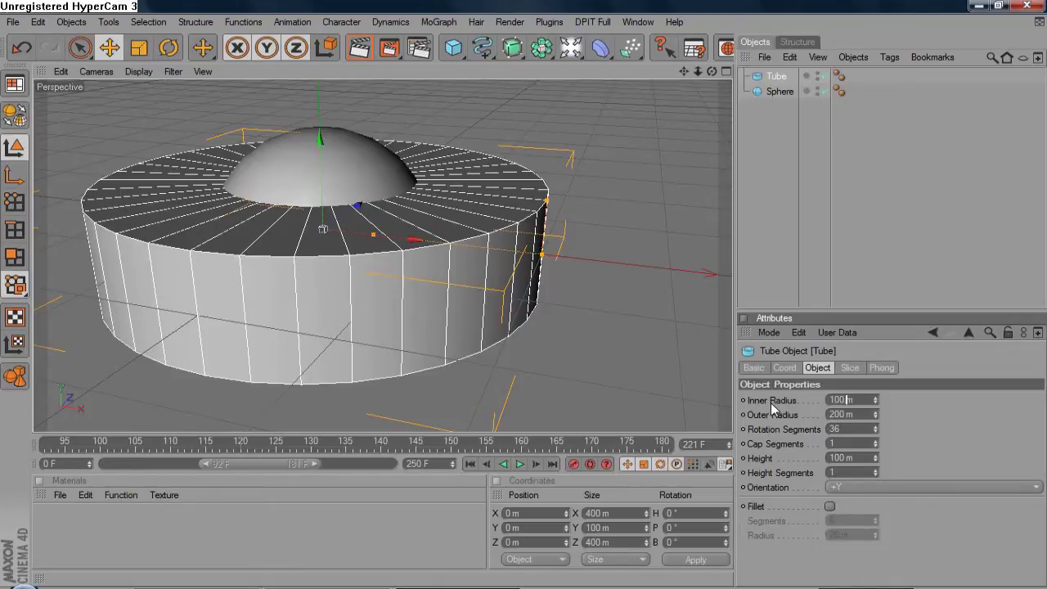
pyautogui.write('.5')
pyautogui.write('44')
pyautogui.click(986, 425)
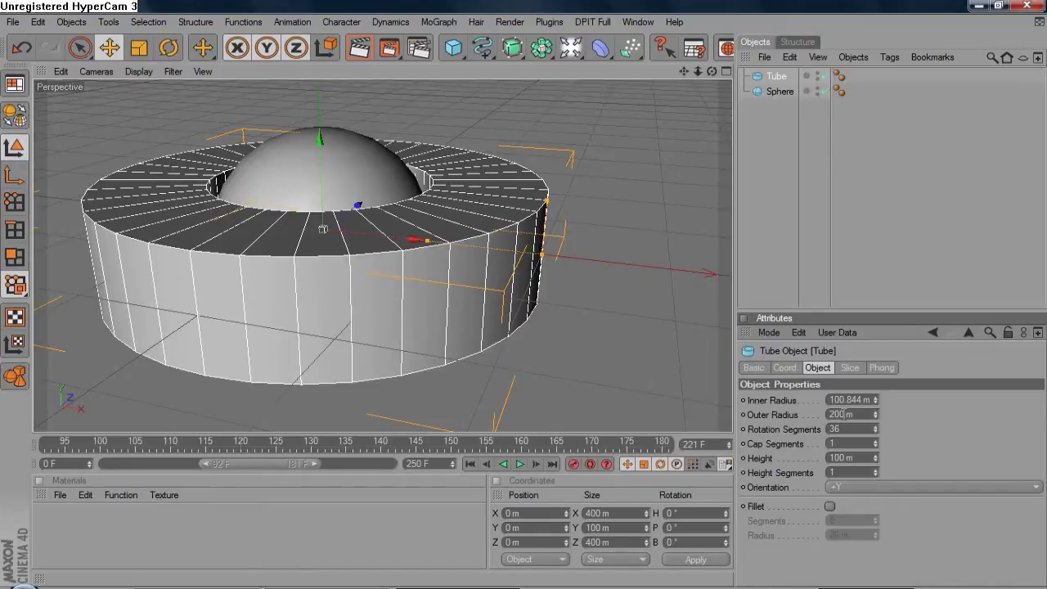
# Step: Set the tube's outer radius to 105.226 m
pyautogui.moveTo(842, 414); pyautogui.dragTo(828, 415)
pyautogui.click(784, 367)
pyautogui.click(850, 367)
pyautogui.click(817, 367)
pyautogui.write('10')
pyautogui.write('5')
pyautogui.write('.2')
pyautogui.write('28')
pyautogui.press('Return')
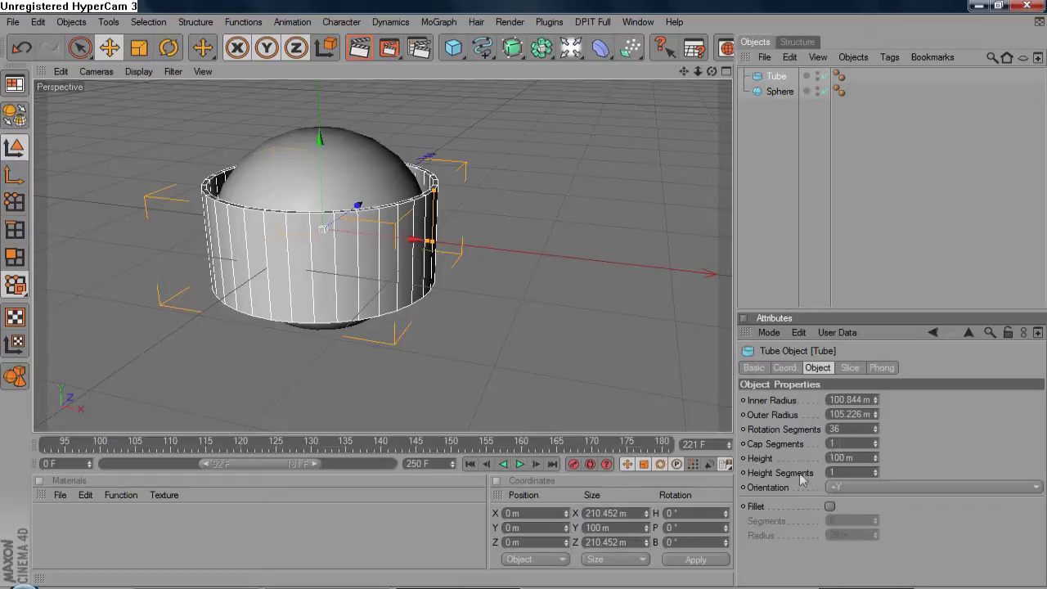
# Step: Set the tube's height to 26.87 m and enable its slice from 0° to 180°
pyautogui.click(852, 457)
pyautogui.moveTo(843, 458); pyautogui.dragTo(784, 461)
pyautogui.write('20')
pyautogui.write('.87')
pyautogui.press('Return')
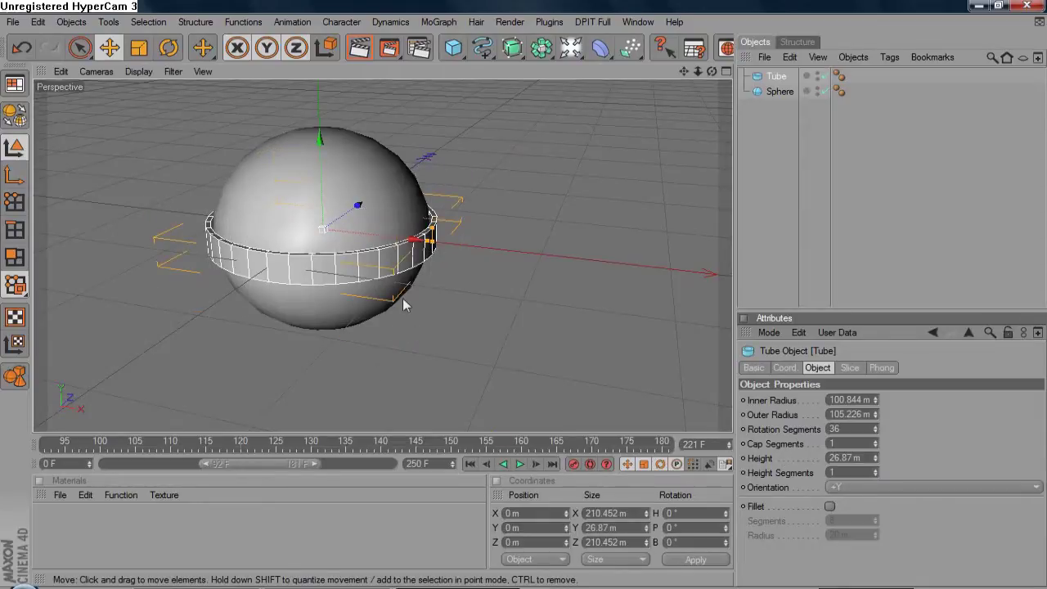
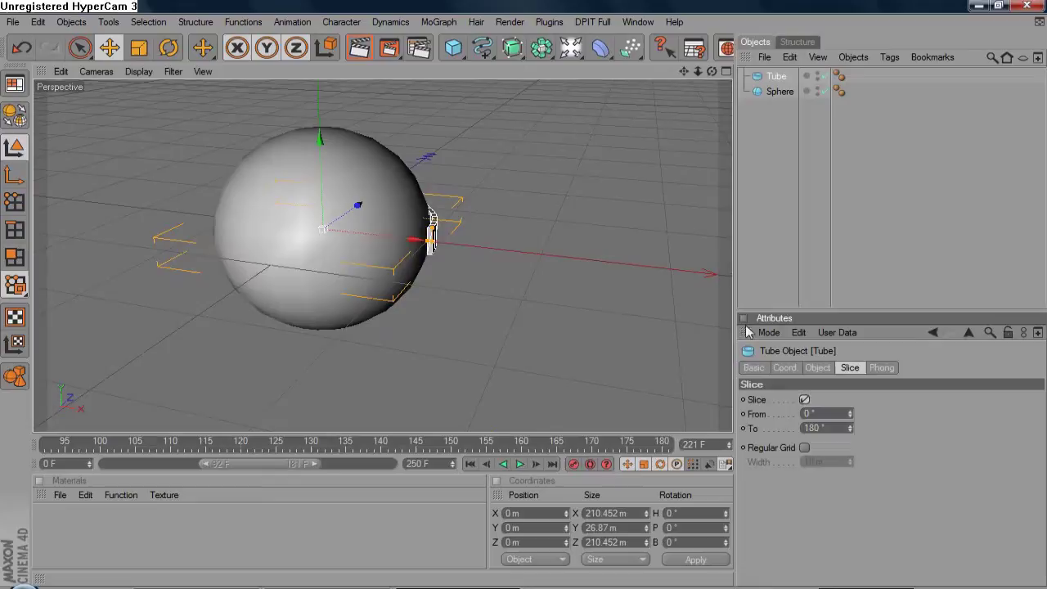
# Step: Add a MoGraph Cloner Object and make the tube its child
pyautogui.moveTo(711, 71); pyautogui.dragTo(731, 57)
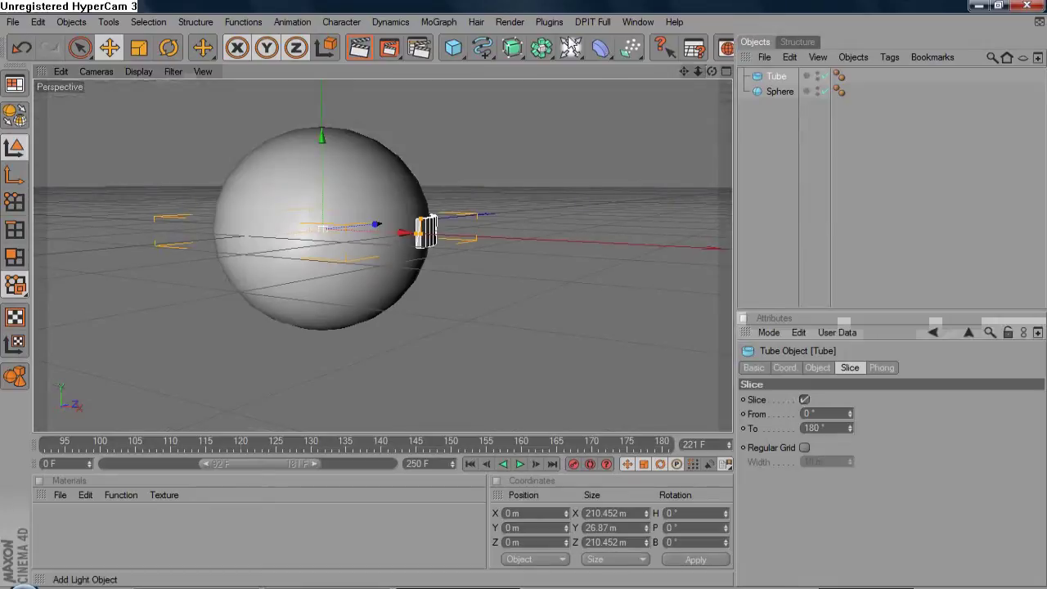
pyautogui.click(439, 22)
pyautogui.click(464, 106)
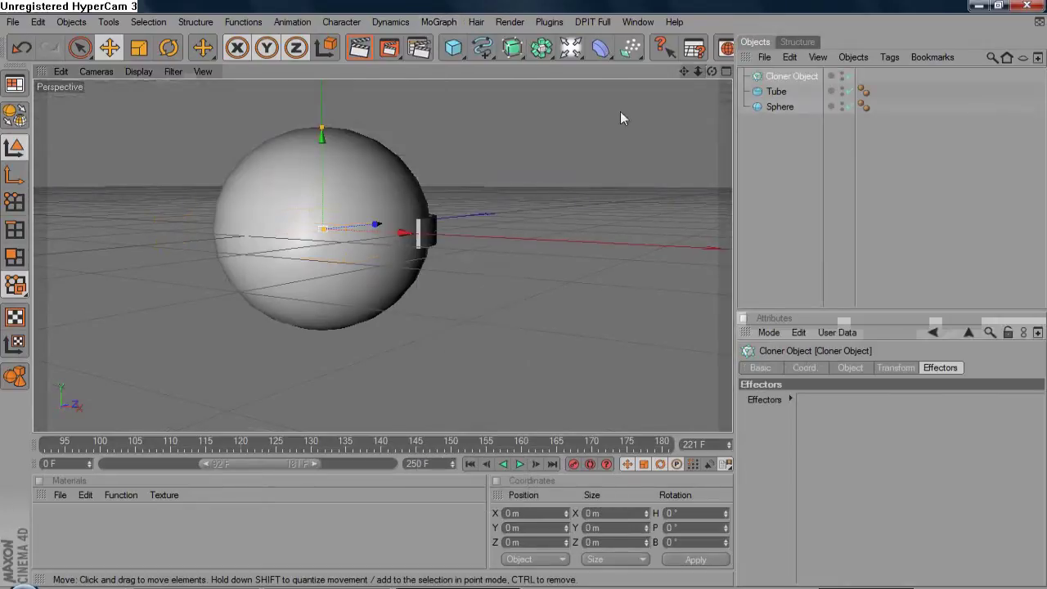
pyautogui.moveTo(774, 89)
pyautogui.mouseDown()
pyautogui.moveTo(793, 89)
pyautogui.moveTo(782, 76)
pyautogui.mouseUp()
pyautogui.click(782, 76)
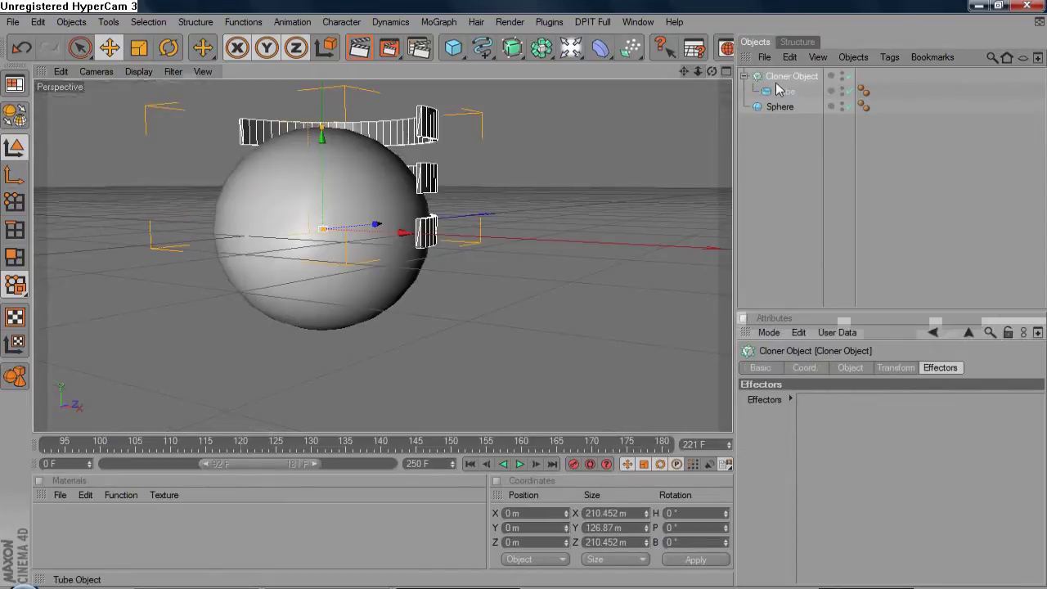
# Step: Set the cloner's Y position offset per step to 0 m and dismiss the messenger notification
pyautogui.click(851, 368)
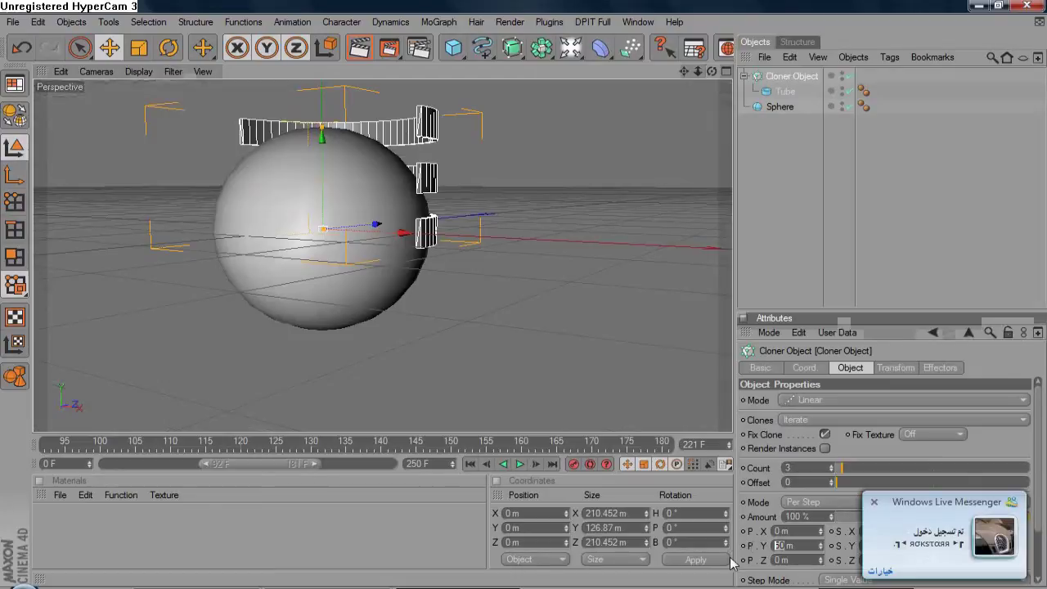
pyautogui.write('0')
pyautogui.press('Return')
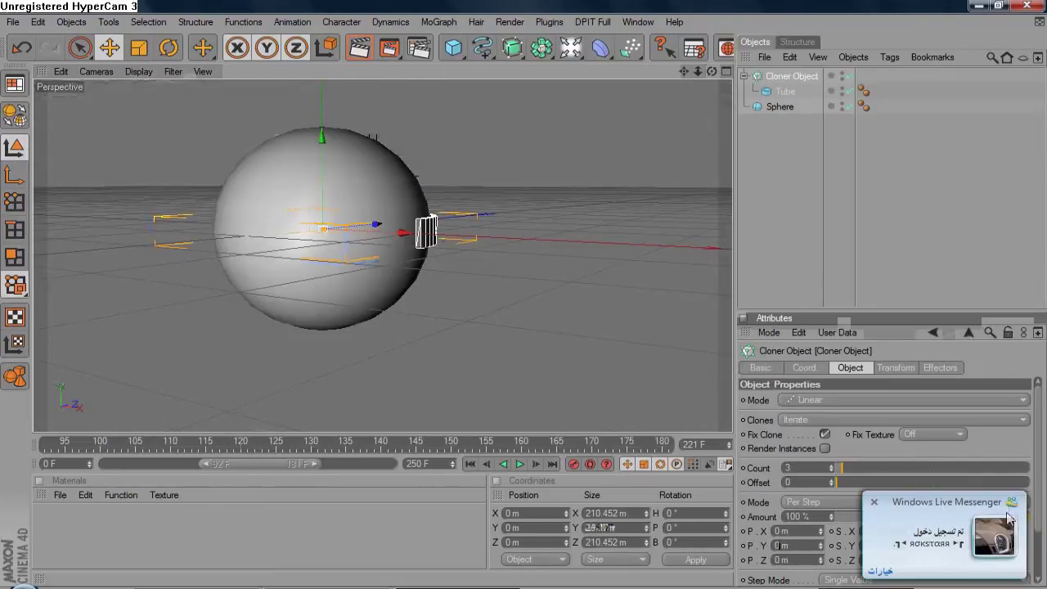
pyautogui.click(873, 502)
# Step: Set the cloner's scale per step to 103% on X, Y and Z
pyautogui.moveTo(1041, 490); pyautogui.dragTo(1044, 536)
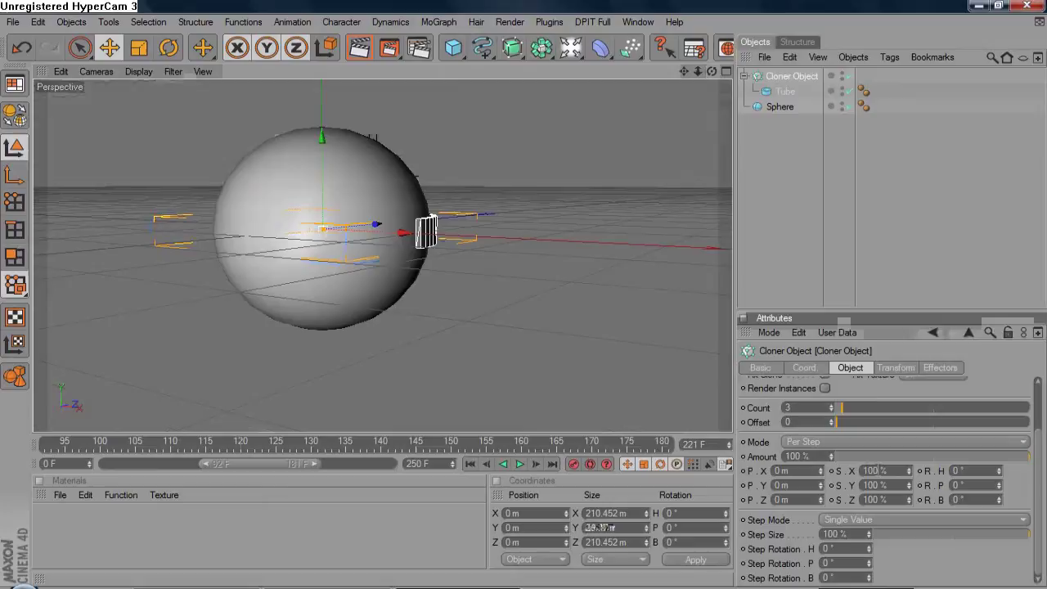
pyautogui.doubleClick(871, 470)
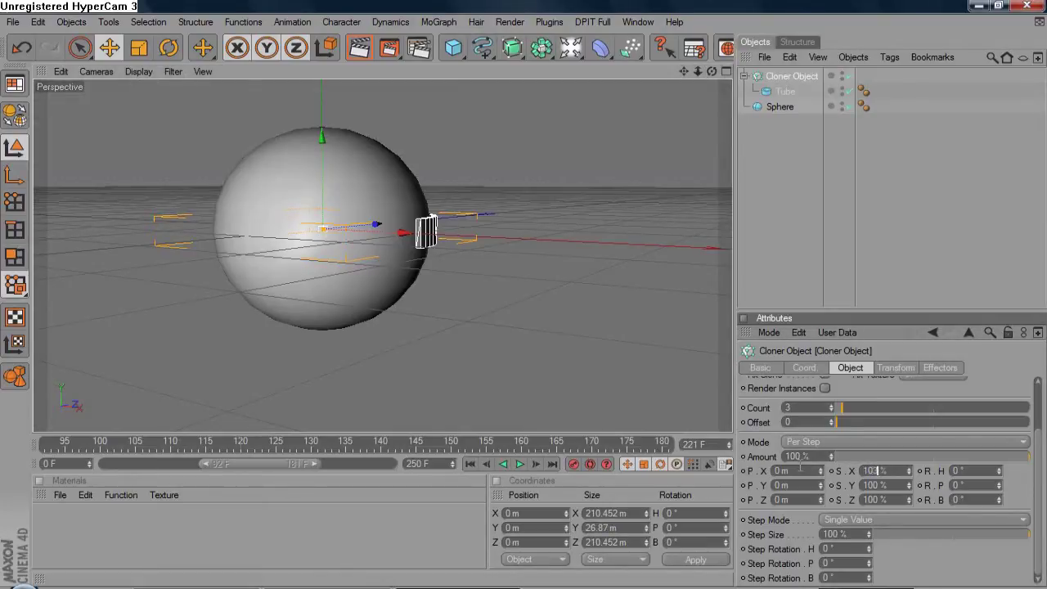
pyautogui.write('103')
pyautogui.press('Tab')
pyautogui.write('103')
pyautogui.press('Tab')
pyautogui.write('1')
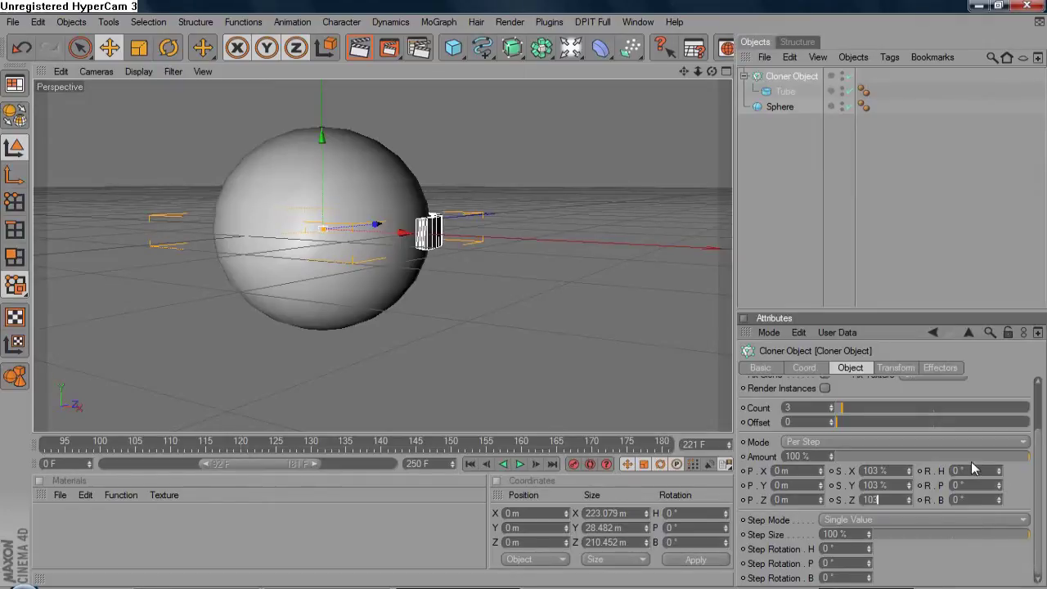
# Step: Set the cloner's rotation per step to 55° for H, P and B
pyautogui.click(955, 470)
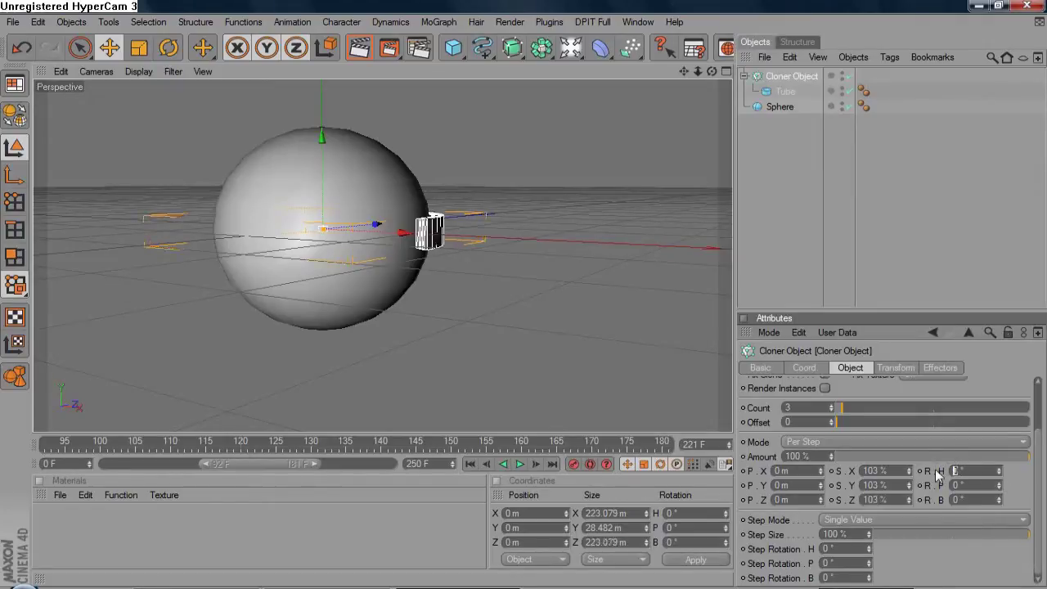
pyautogui.write('55')
pyautogui.press('Tab')
pyautogui.write('55')
pyautogui.press('Tab')
pyautogui.write('555')
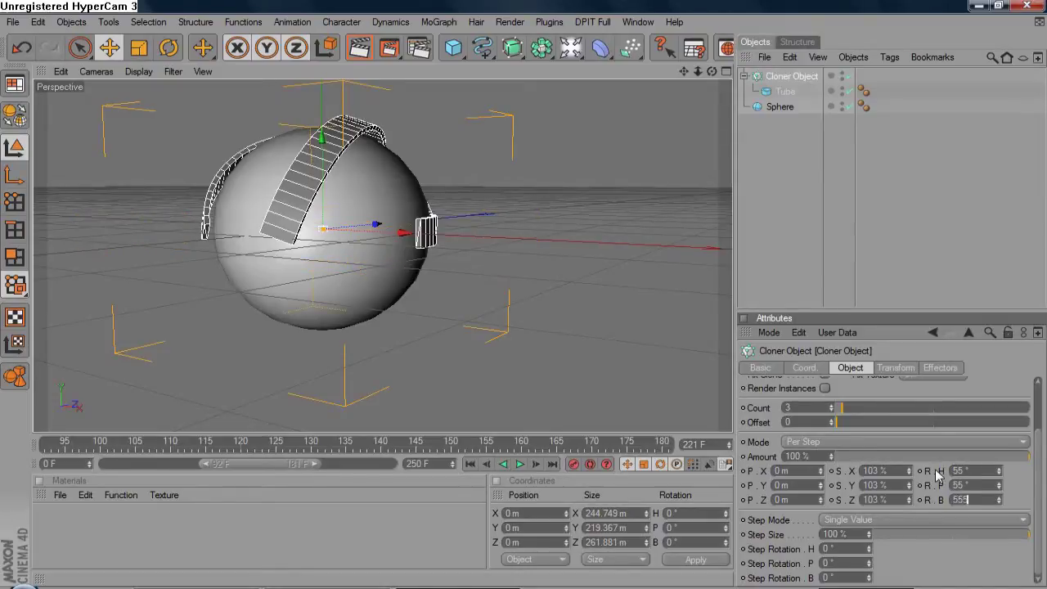
pyautogui.press('BackSpace')
pyautogui.press('Return')
# Step: Add a Random Effector to the cloner and check the cloner's list of effectors
pyautogui.moveTo(712, 71); pyautogui.dragTo(589, 115)
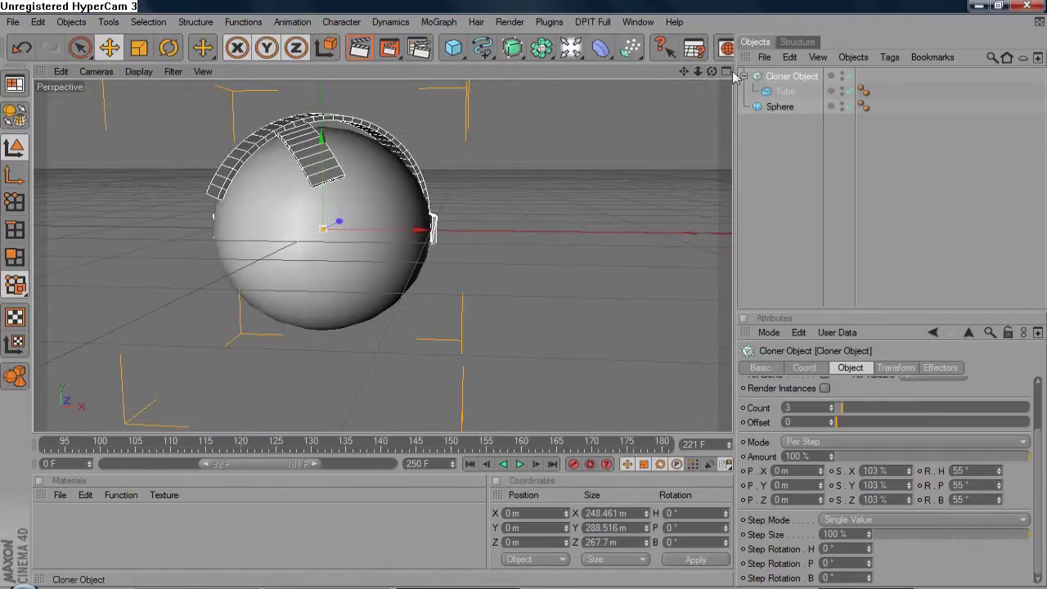
pyautogui.moveTo(712, 72)
pyautogui.mouseDown()
pyautogui.moveTo(730, 79)
pyautogui.moveTo(713, 77)
pyautogui.mouseUp()
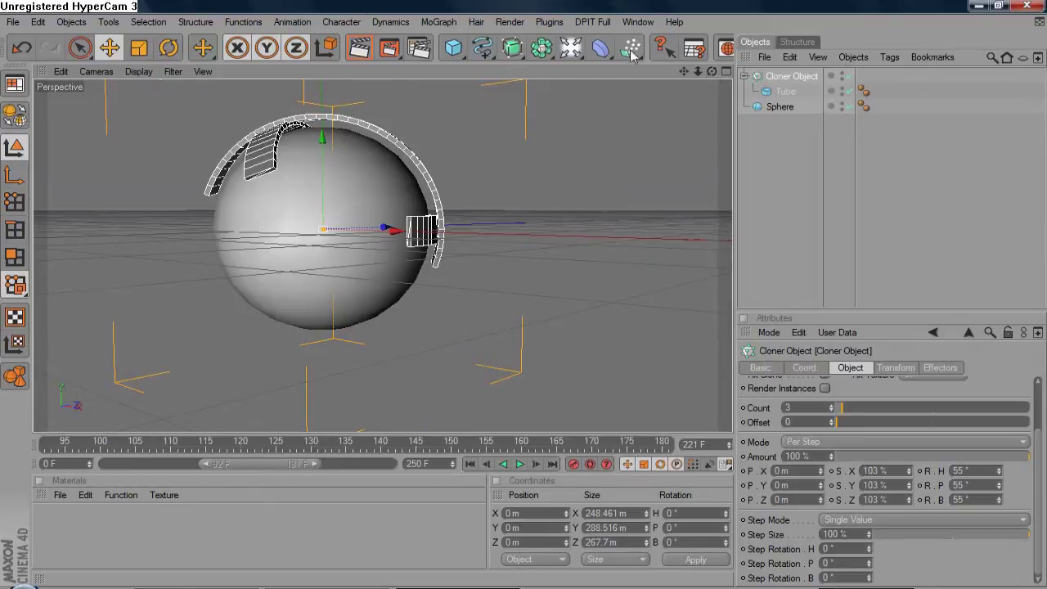
pyautogui.click(439, 23)
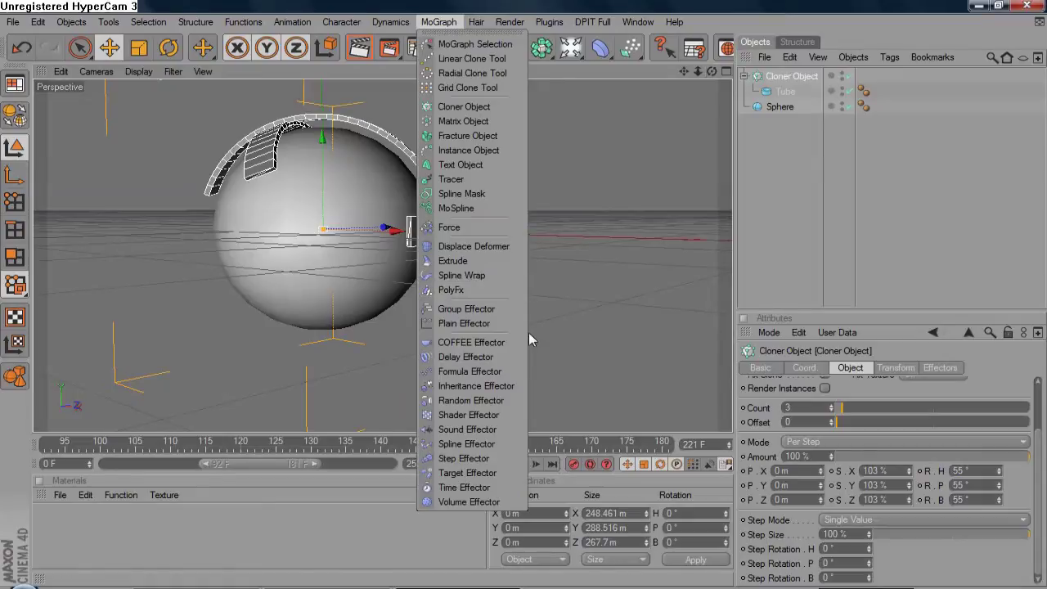
pyautogui.click(482, 401)
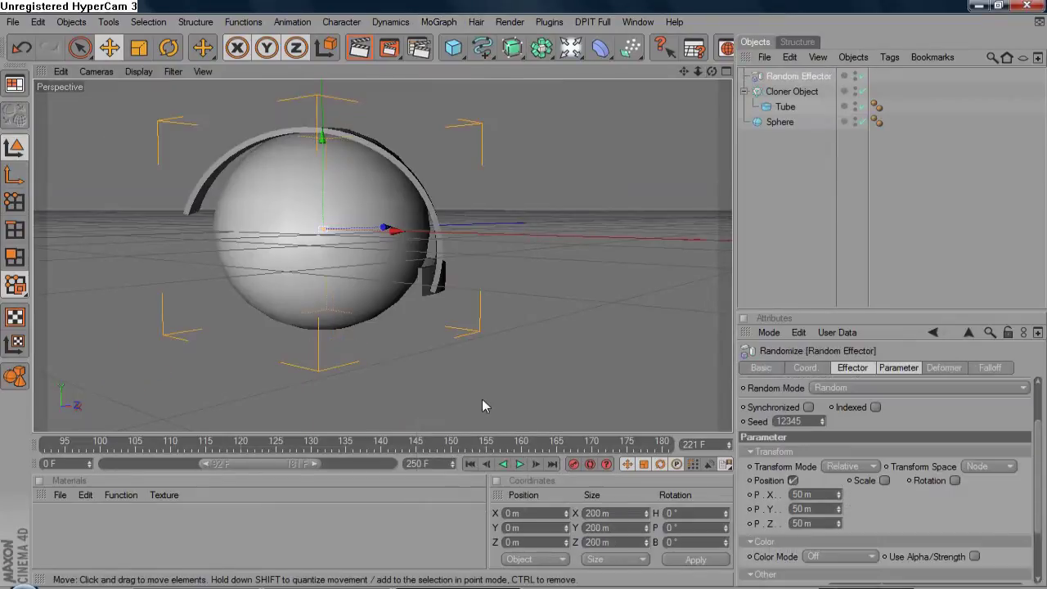
pyautogui.click(791, 91)
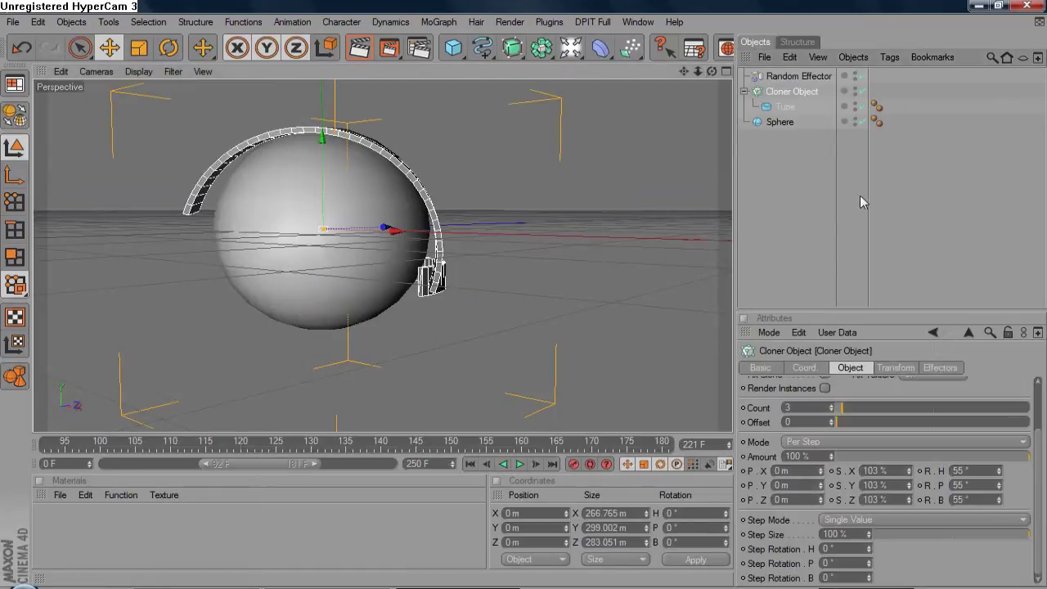
pyautogui.click(940, 367)
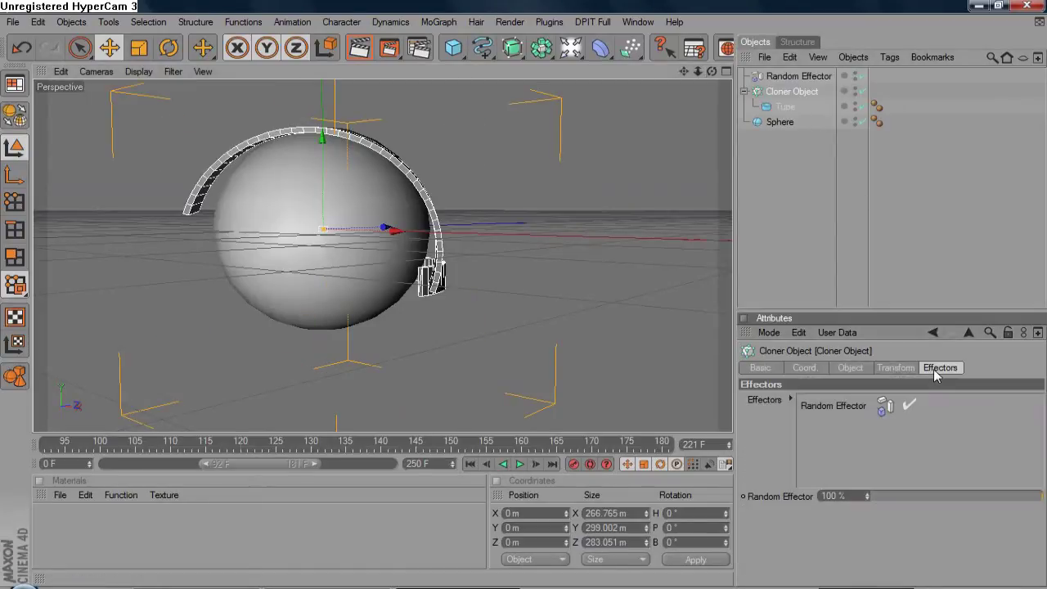
# Step: Turn off the Random Effector's position and enable its rotation with 50° for H, P and B
pyautogui.click(791, 76)
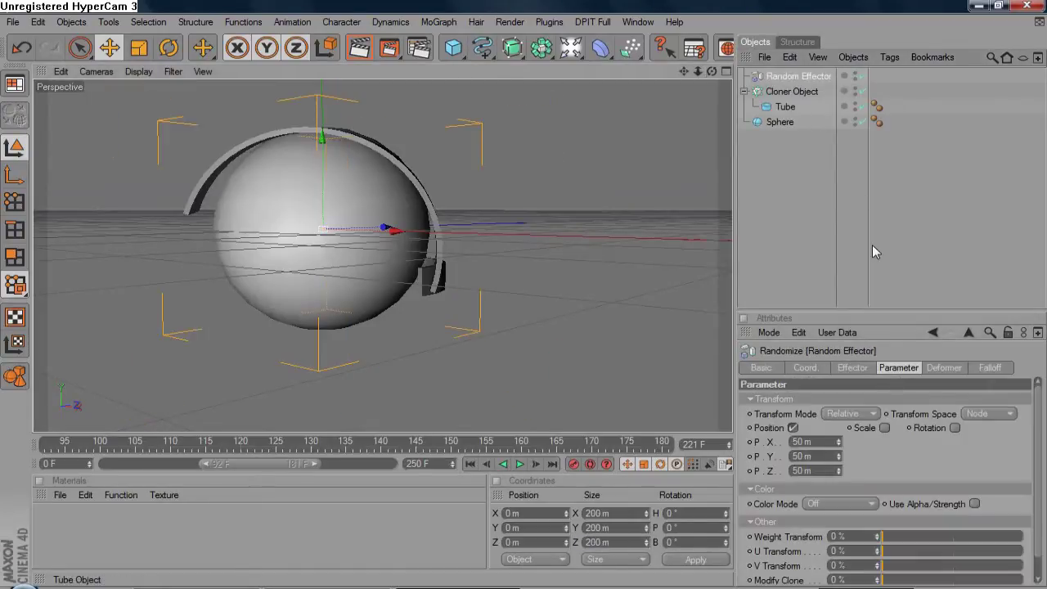
pyautogui.click(792, 428)
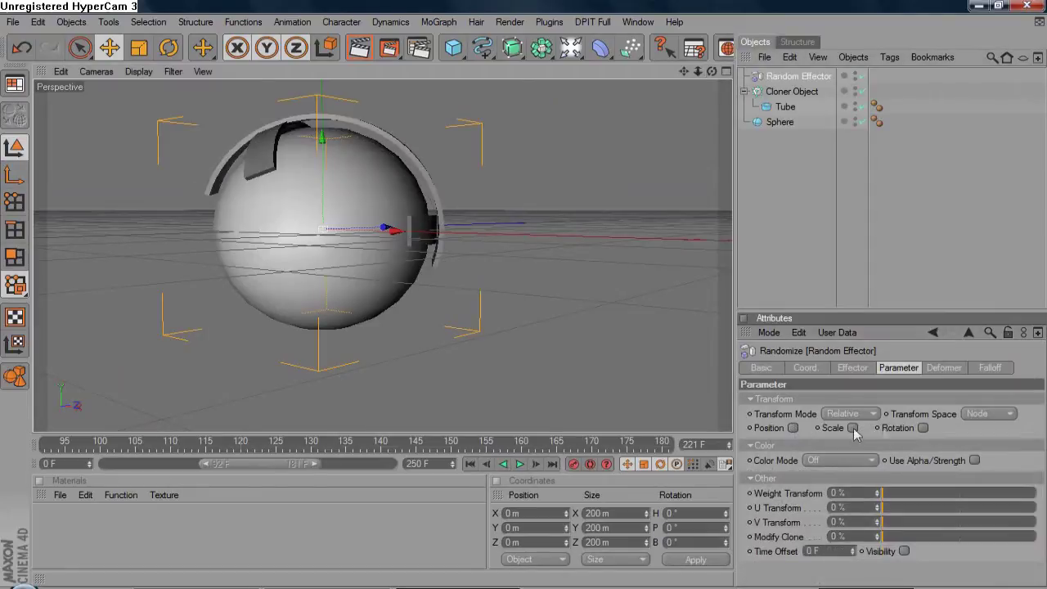
pyautogui.click(923, 428)
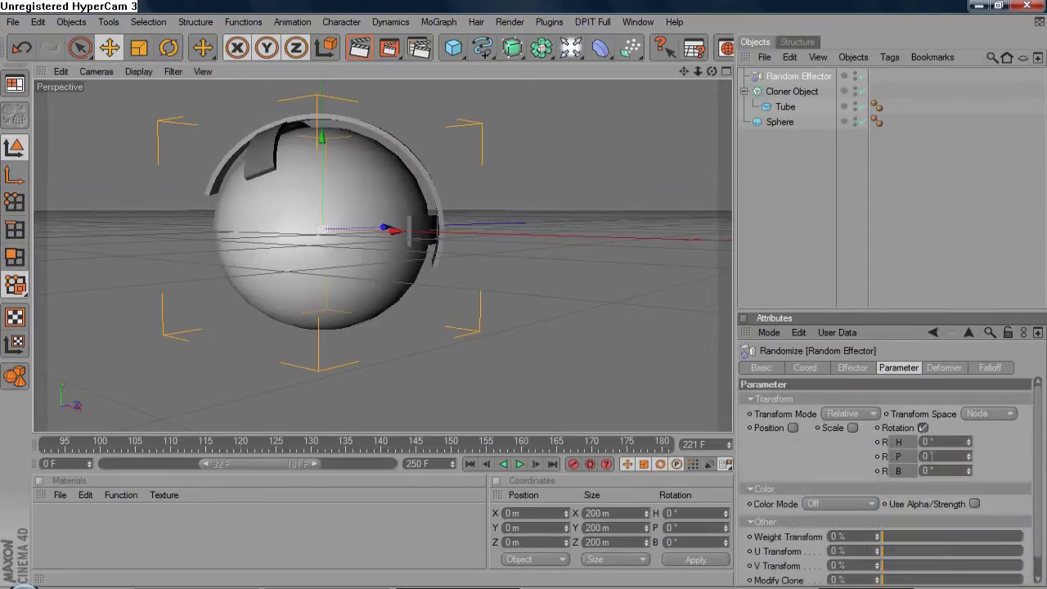
pyautogui.click(929, 442)
pyautogui.write('50')
pyautogui.press('Tab')
pyautogui.write('50')
pyautogui.press('Tab')
pyautogui.write('5')
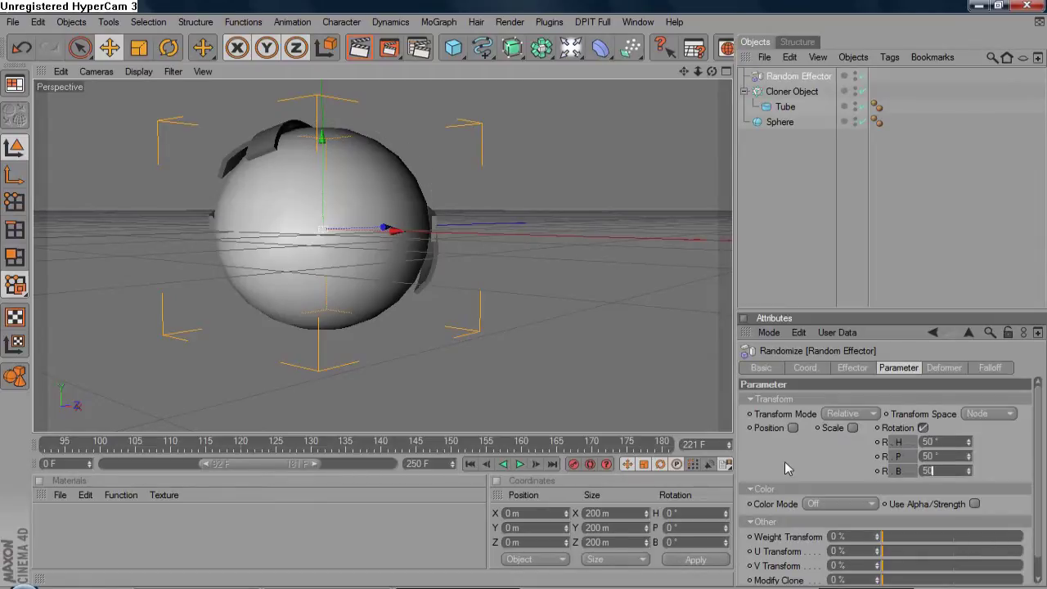
# Step: Keyframe the Random Effector's H, P and B rotation values at frame 0
pyautogui.click(470, 464)
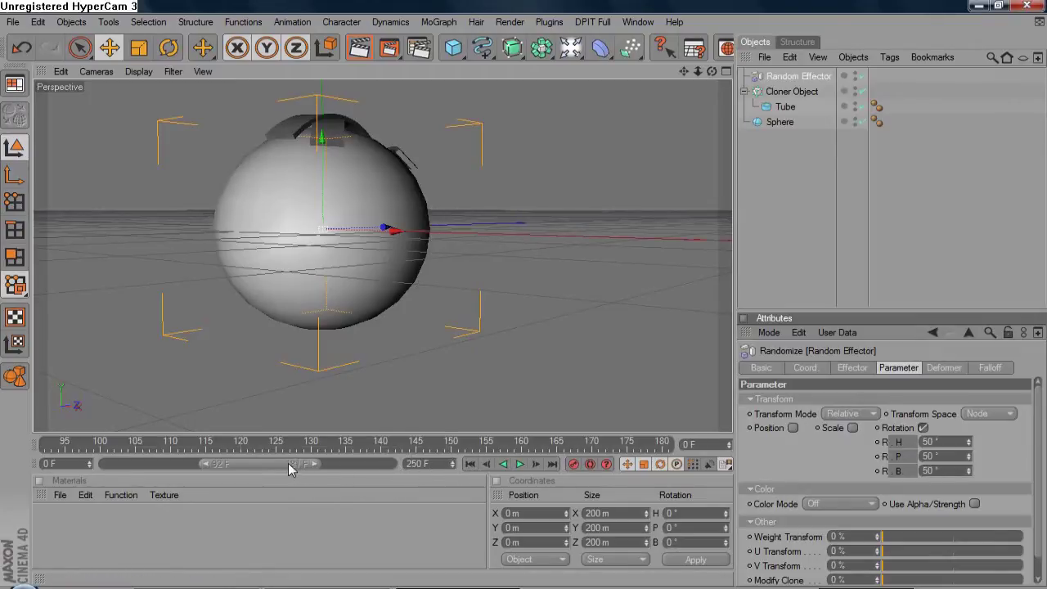
pyautogui.moveTo(270, 466); pyautogui.dragTo(163, 467)
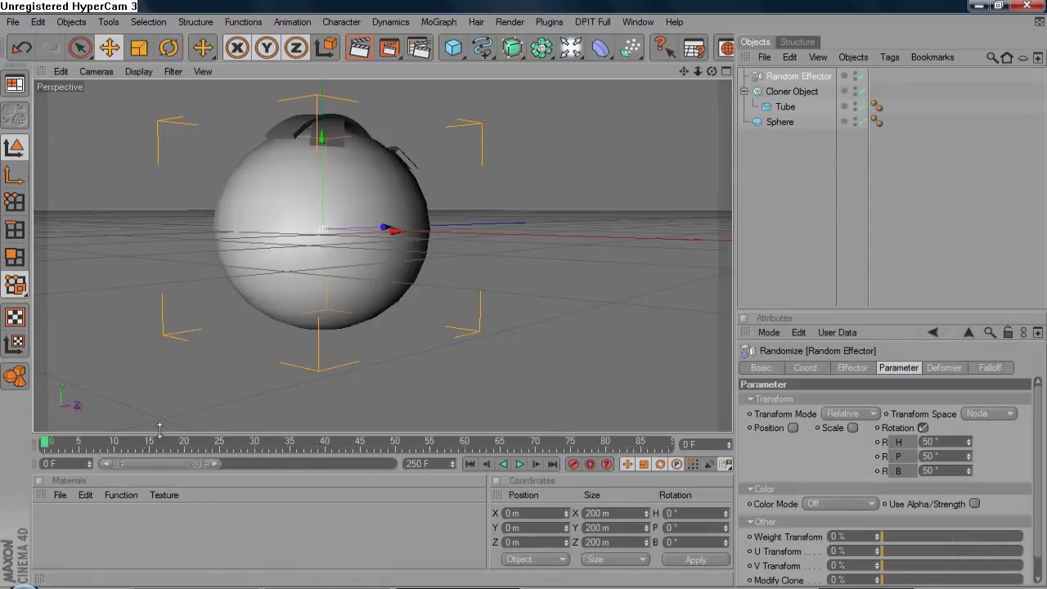
pyautogui.keyDown('ctrl'); pyautogui.click(878, 442); pyautogui.keyUp('ctrl')
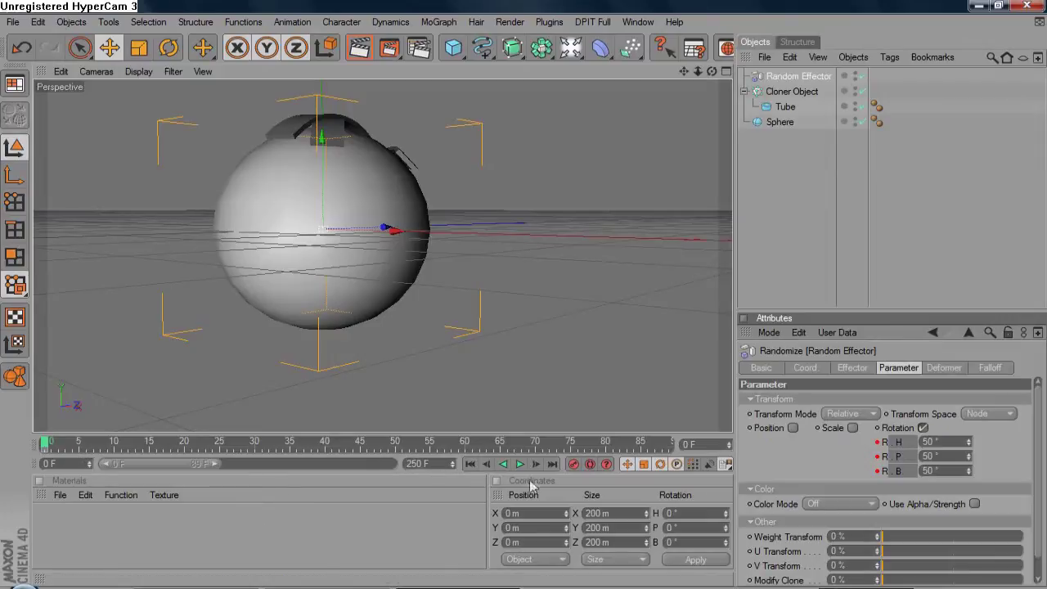
# Step: Go to the last frame, 250, and play the animation from the start to check its timing
pyautogui.click(553, 465)
pyautogui.moveTo(161, 463); pyautogui.dragTo(339, 465)
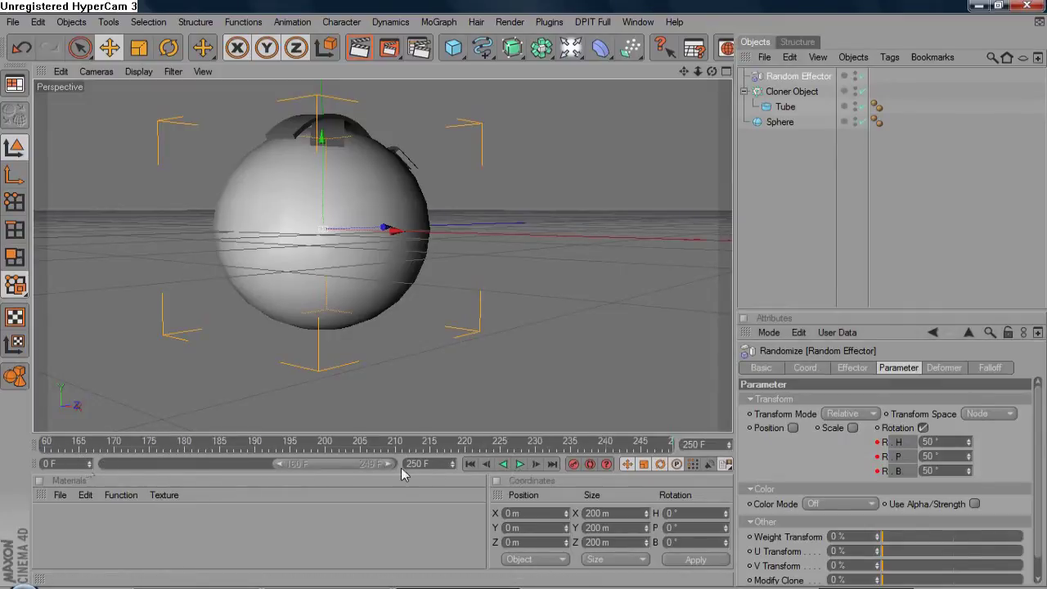
pyautogui.moveTo(397, 464); pyautogui.dragTo(405, 464)
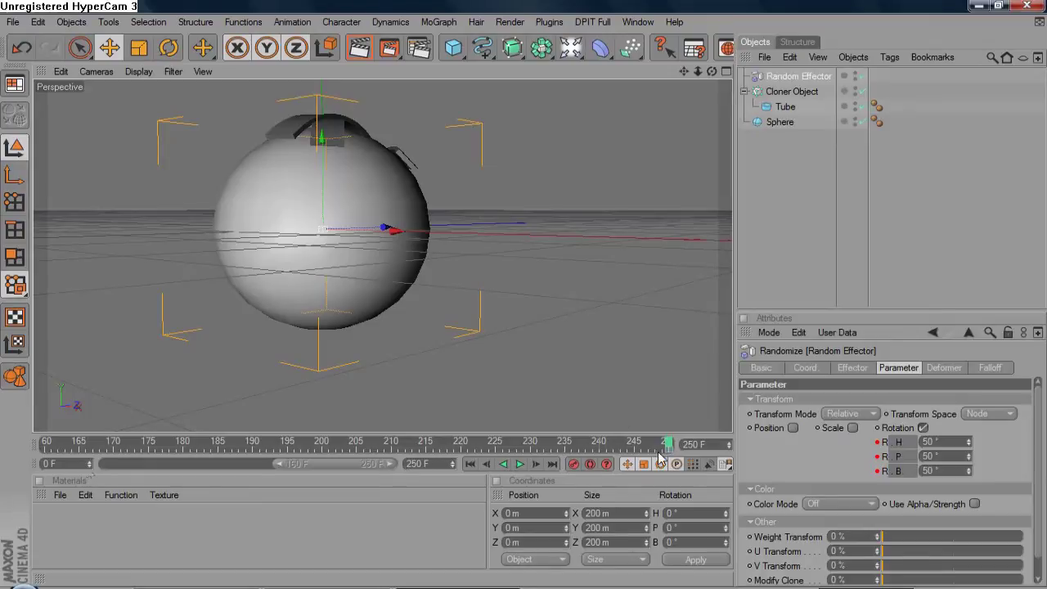
pyautogui.click(469, 464)
pyautogui.click(520, 465)
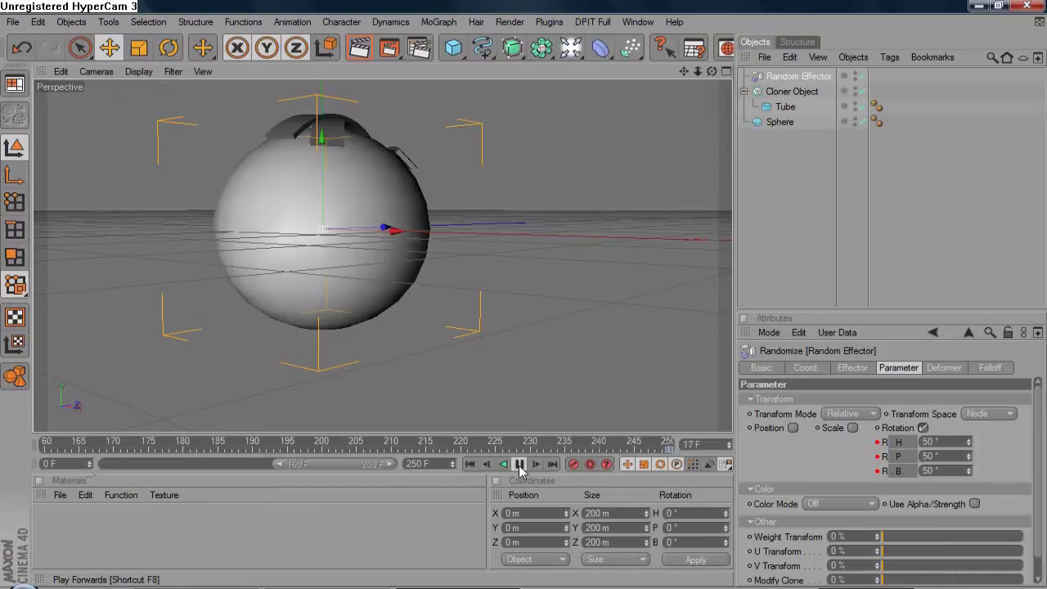
pyautogui.click(519, 464)
pyautogui.click(470, 465)
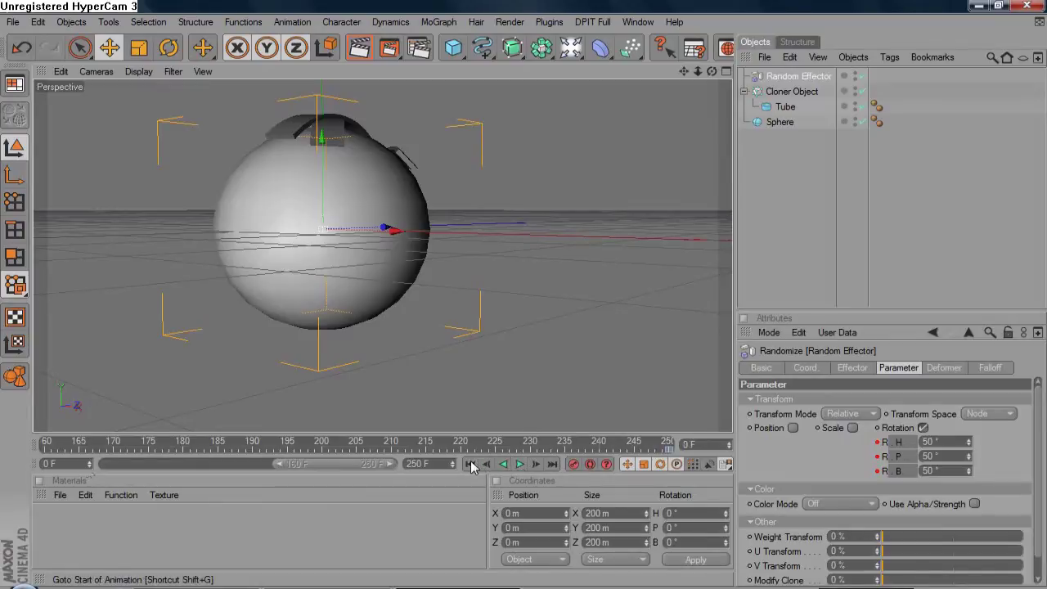
# Step: At frame 141, set and keyframe the Random Effector's rotation at 720° for H, 512° for P and 400° for B
pyautogui.moveTo(337, 466); pyautogui.dragTo(251, 463)
pyautogui.click(248, 445)
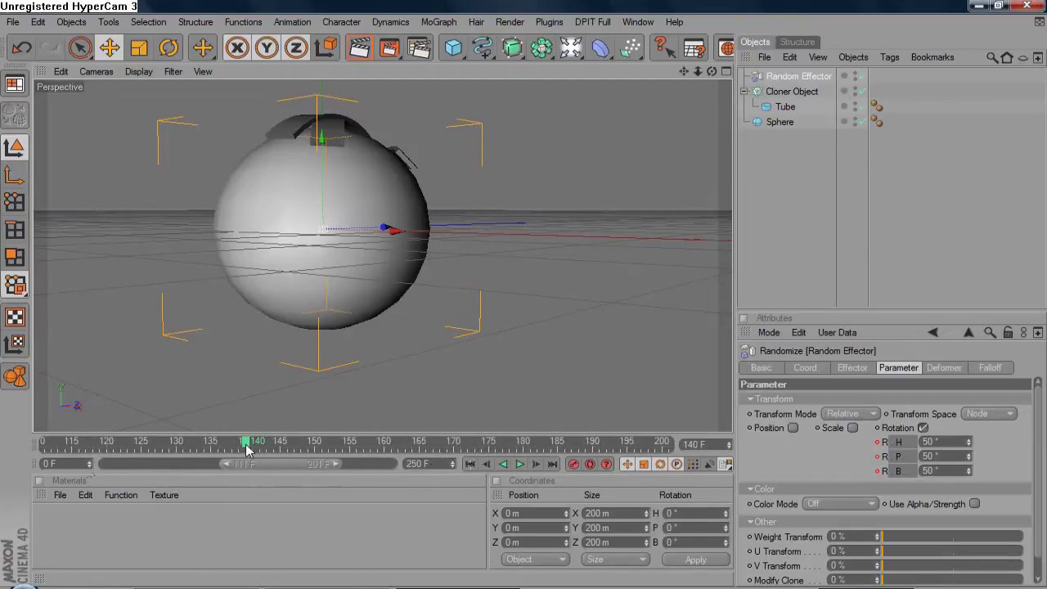
pyautogui.click(536, 464)
pyautogui.click(927, 441)
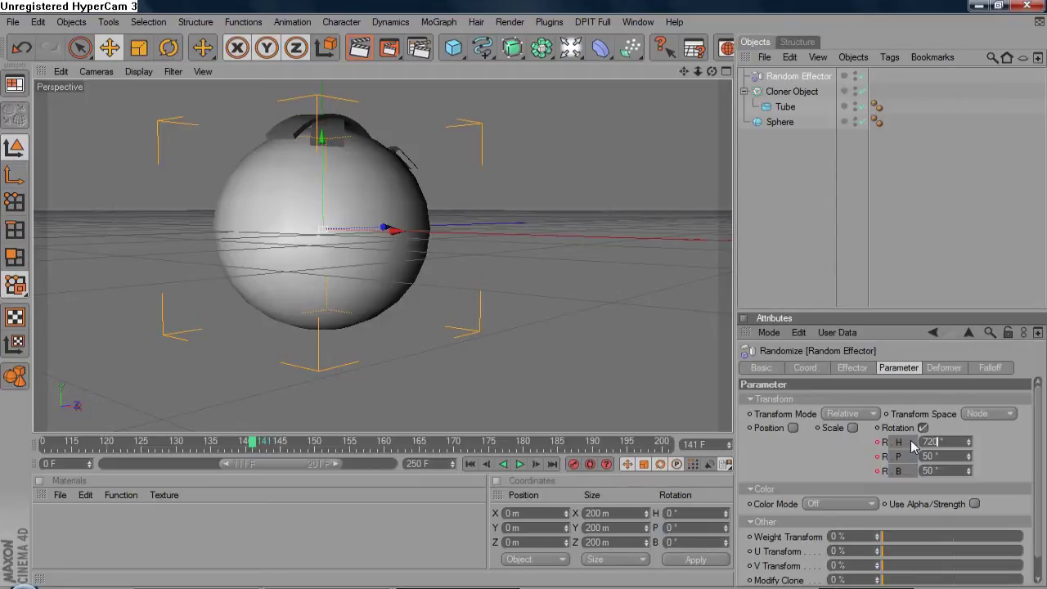
pyautogui.press('Tab')
pyautogui.write('5')
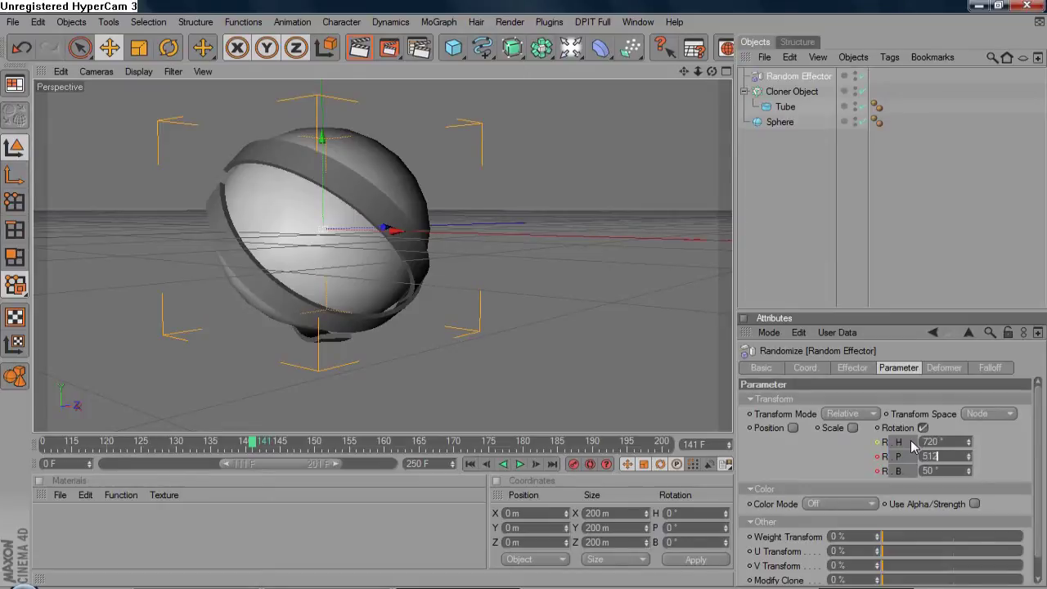
pyautogui.write('12')
pyautogui.press('Tab')
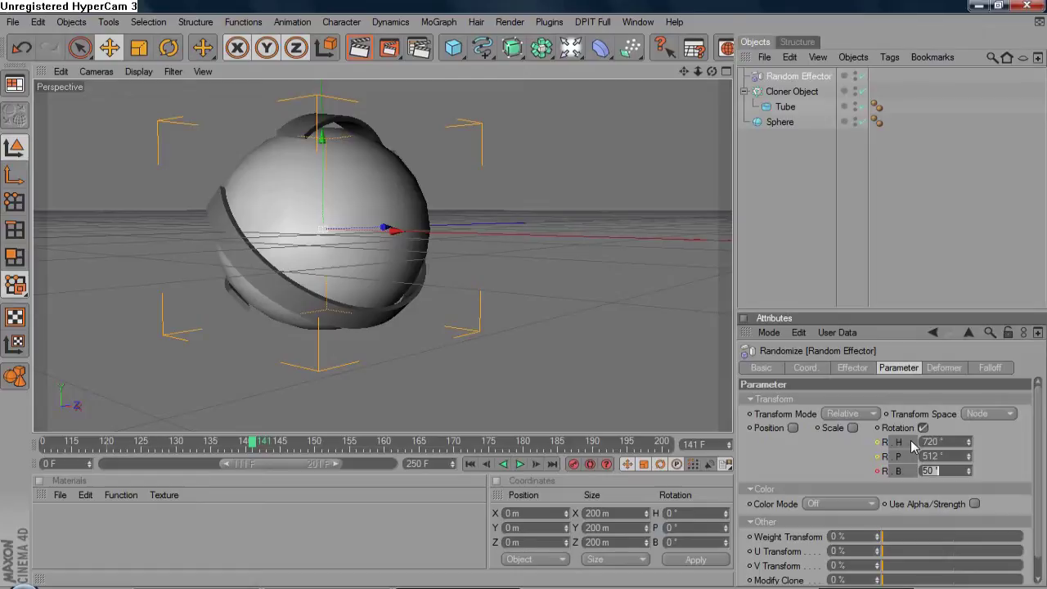
pyautogui.write('400')
pyautogui.press('Return')
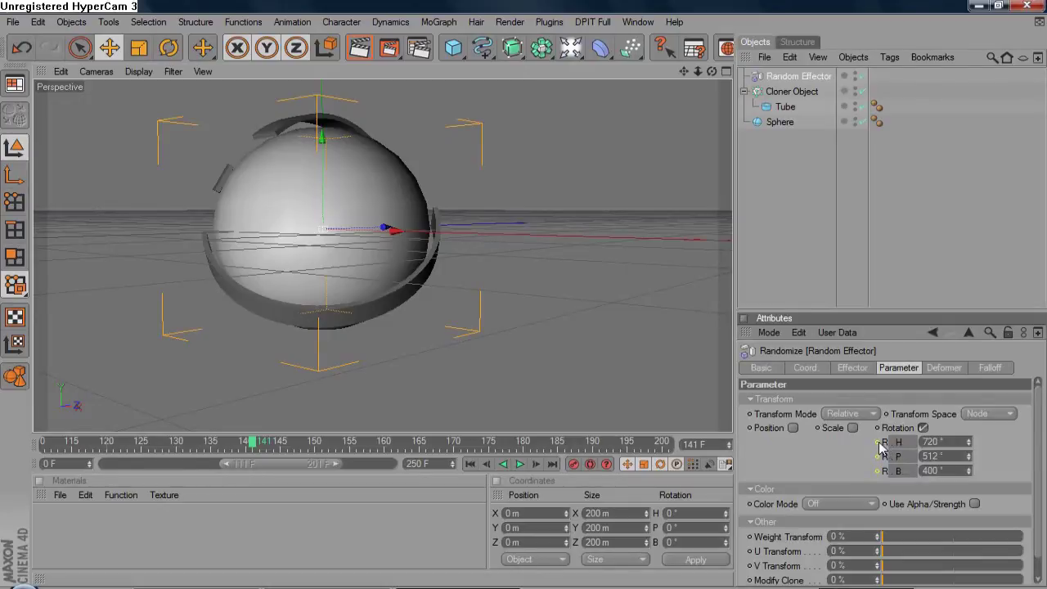
# Step: Play the animation from the start to check the rotation of the bands around the sphere
pyautogui.click(471, 464)
pyautogui.click(519, 463)
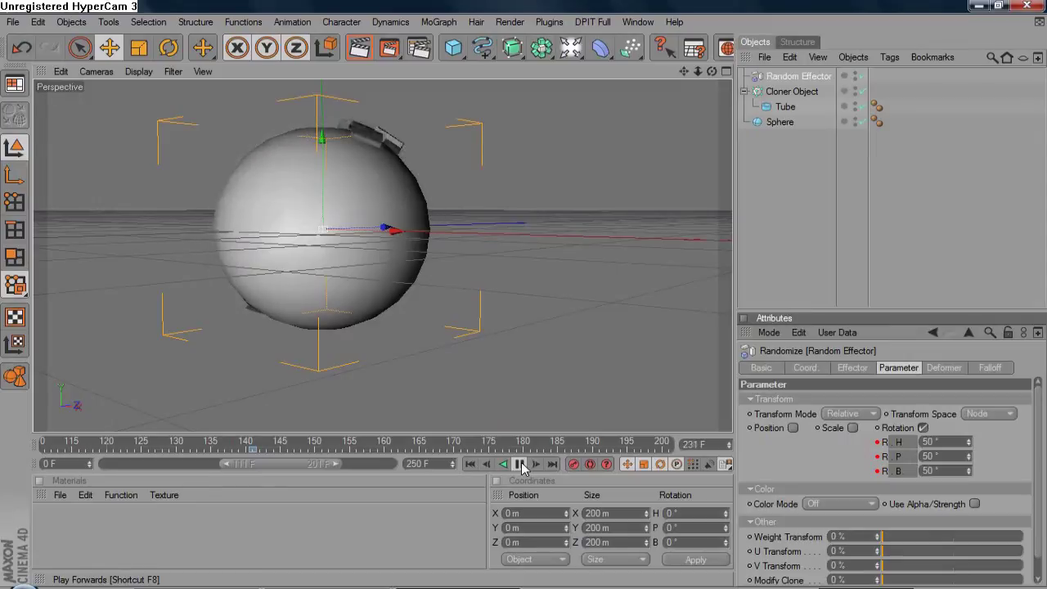
pyautogui.press('F2')
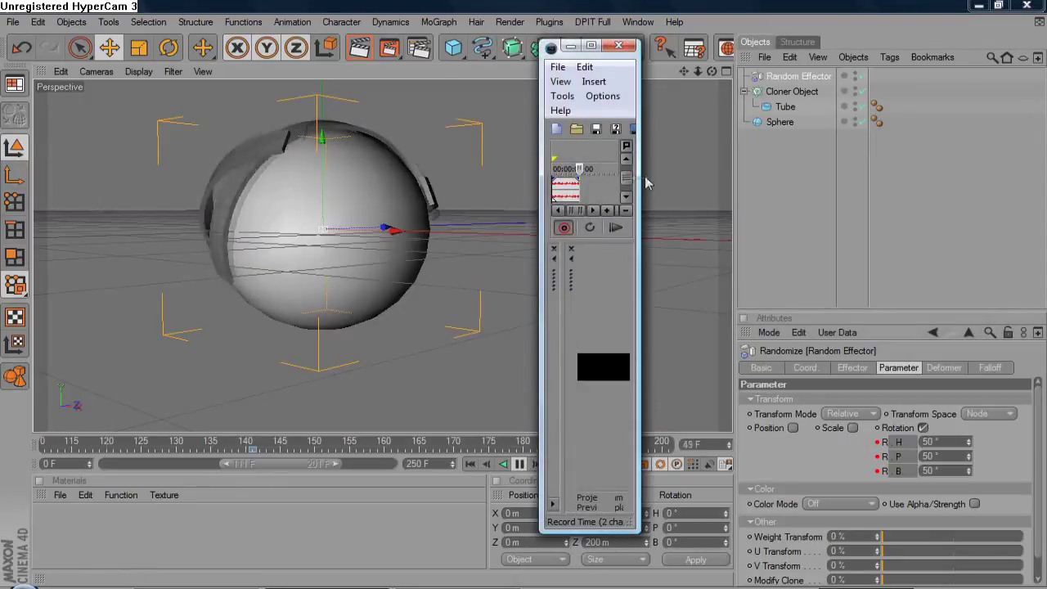
pyautogui.moveTo(640, 175); pyautogui.dragTo(1028, 147)
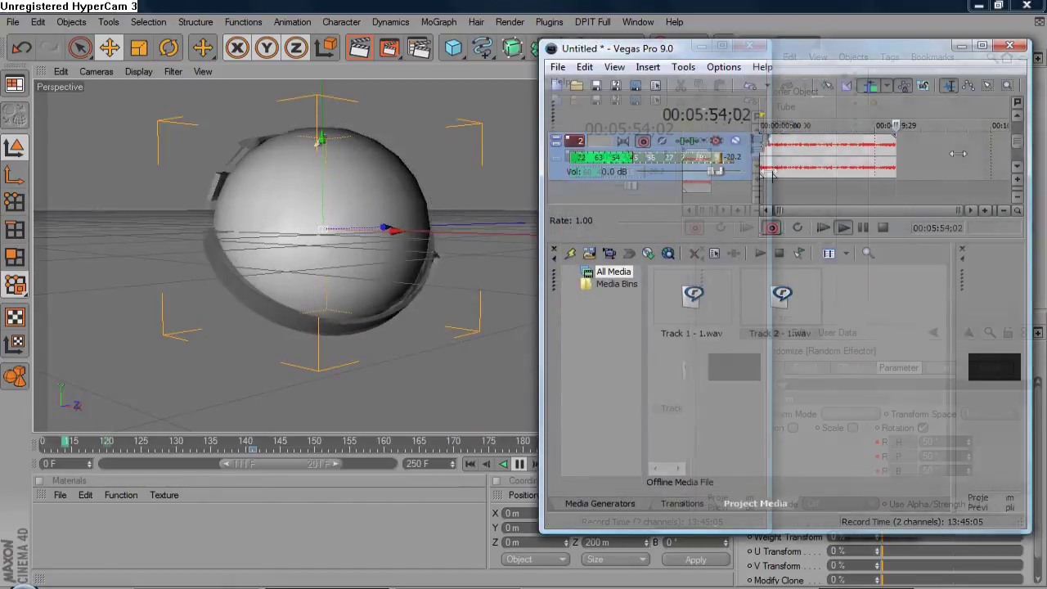
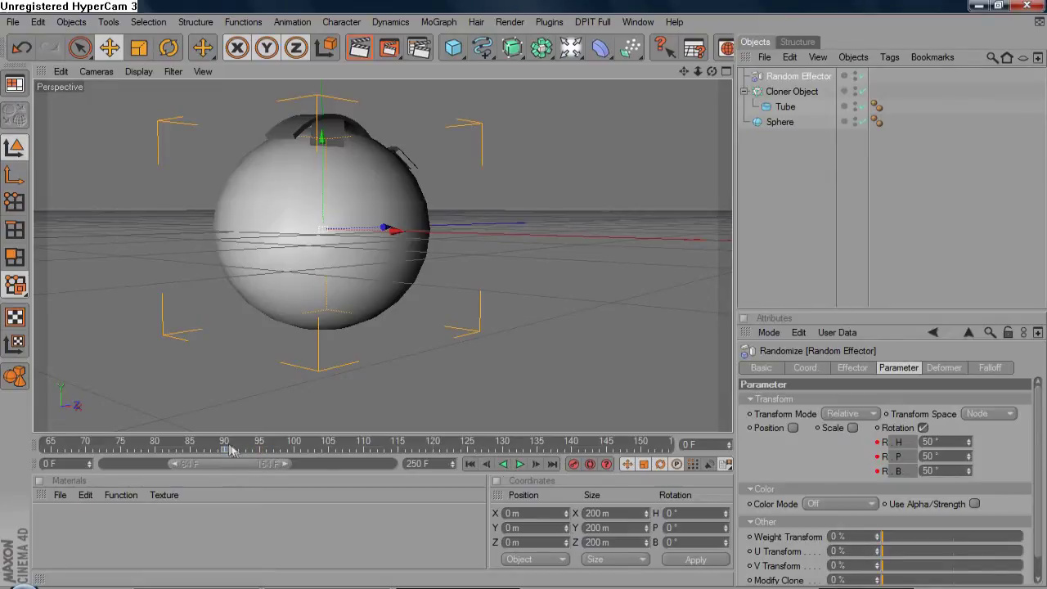
# Step: Keyframe the Random Effector's H, P and B rotation just after frame 90 and move that new key to frame 180
pyautogui.click(225, 443)
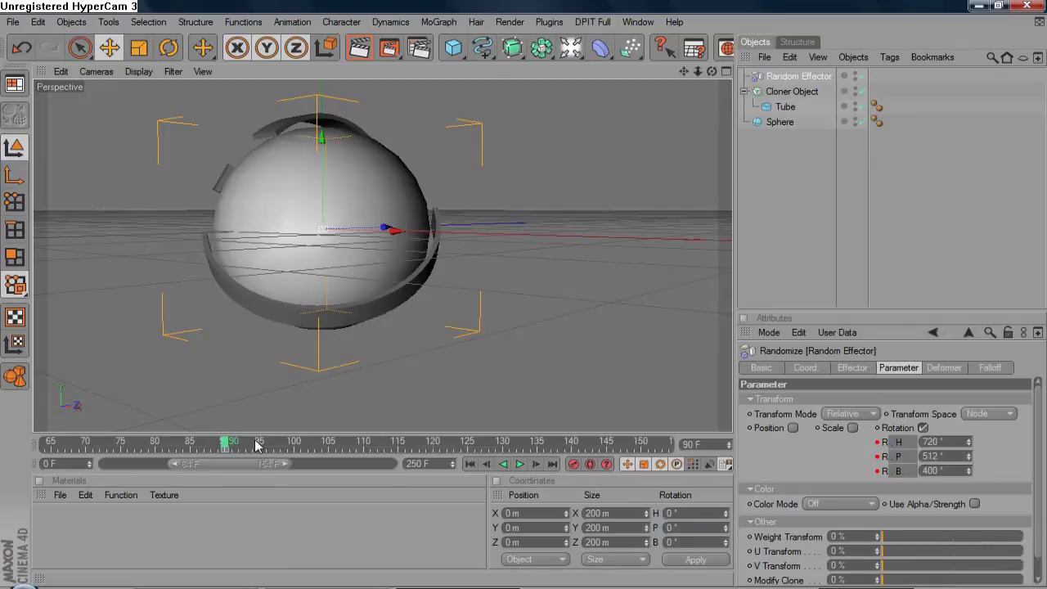
pyautogui.click(535, 464)
pyautogui.click(536, 464)
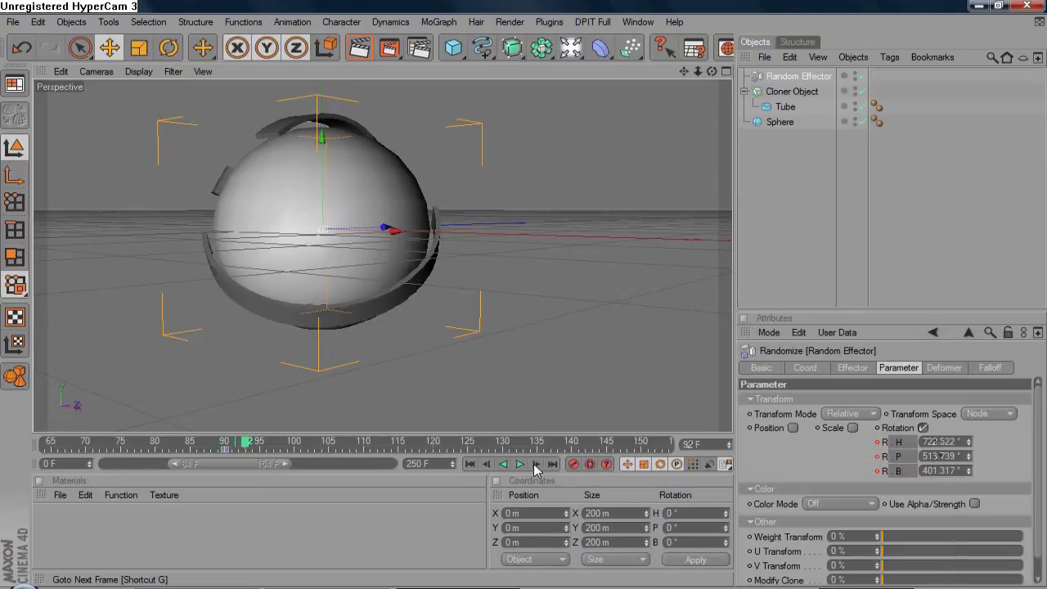
pyautogui.click(488, 464)
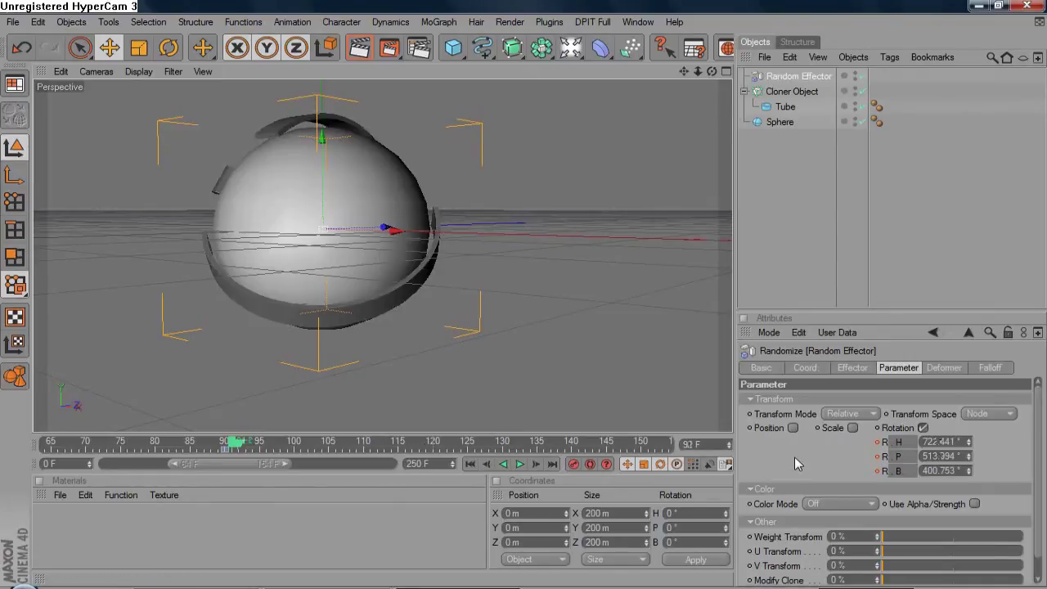
pyautogui.click(877, 442)
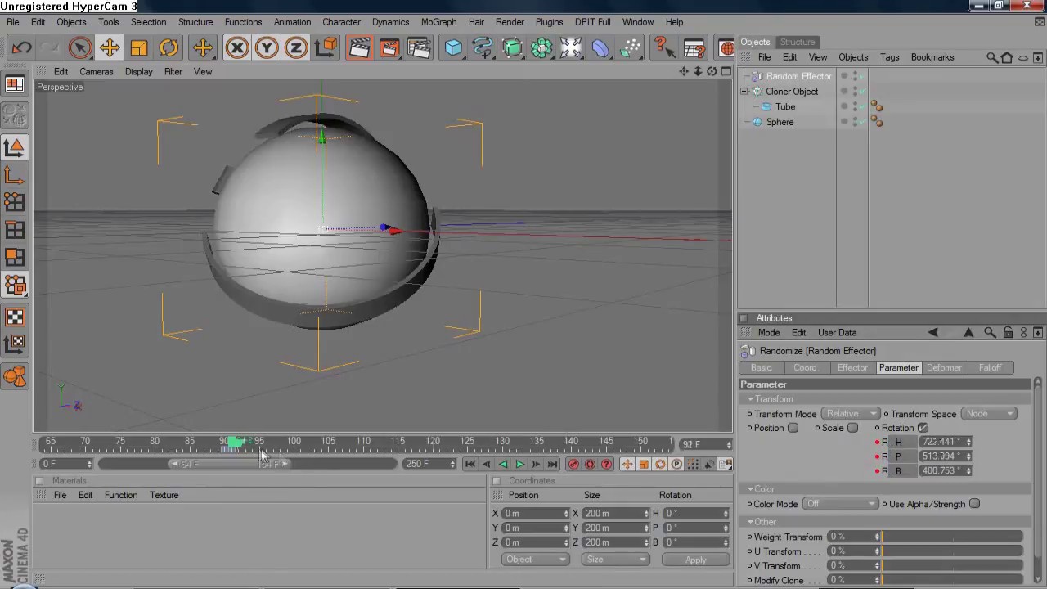
pyautogui.click(234, 454)
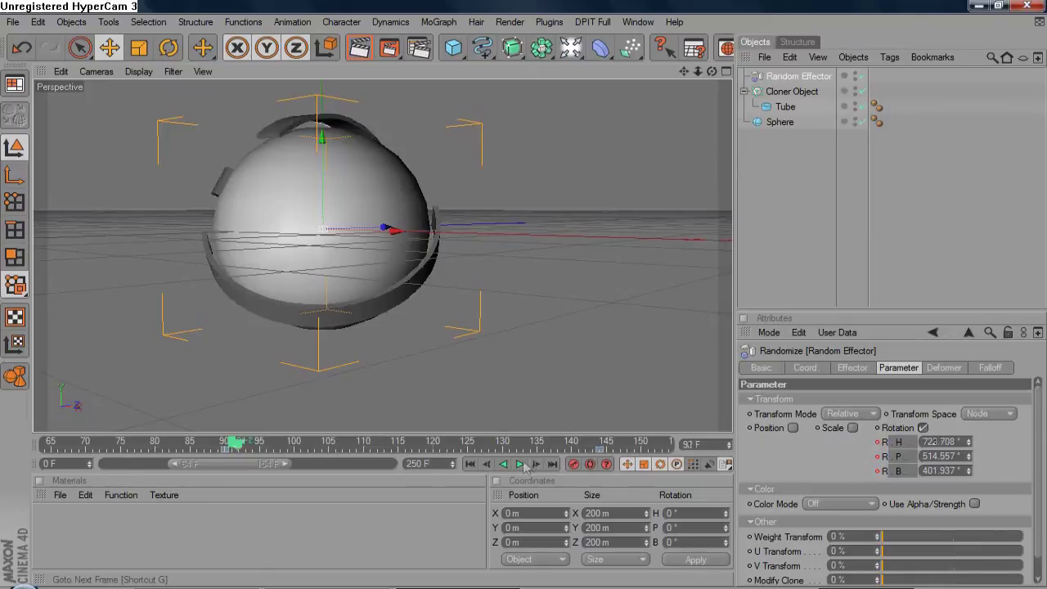
pyautogui.moveTo(228, 464); pyautogui.dragTo(309, 463)
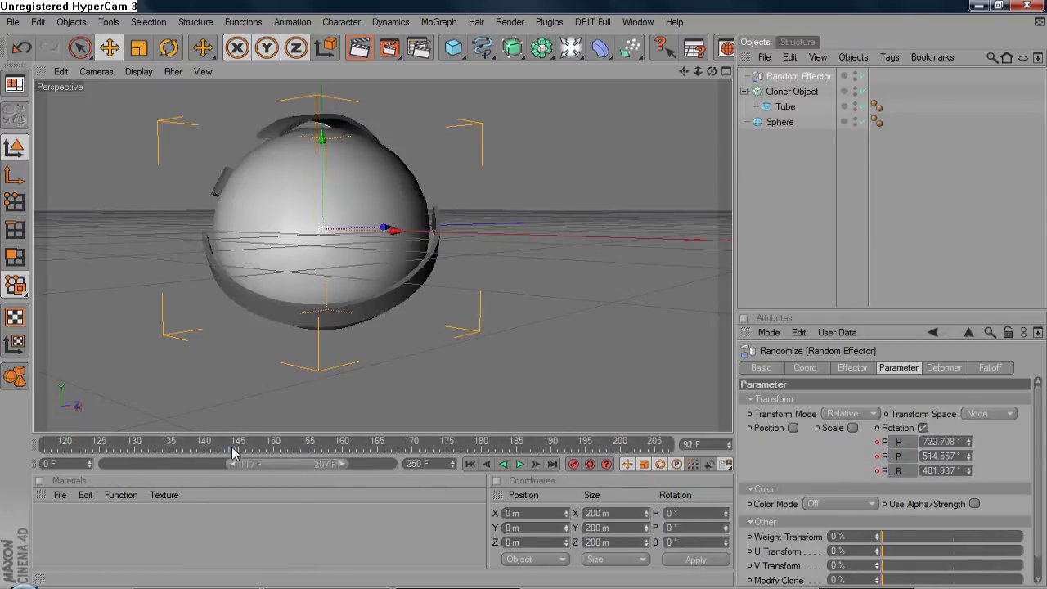
# Step: Play the animation from the start to review the slowed band rotation, rewind it and collapse the Cloner Object's hierarchy
pyautogui.click(472, 464)
pyautogui.click(521, 464)
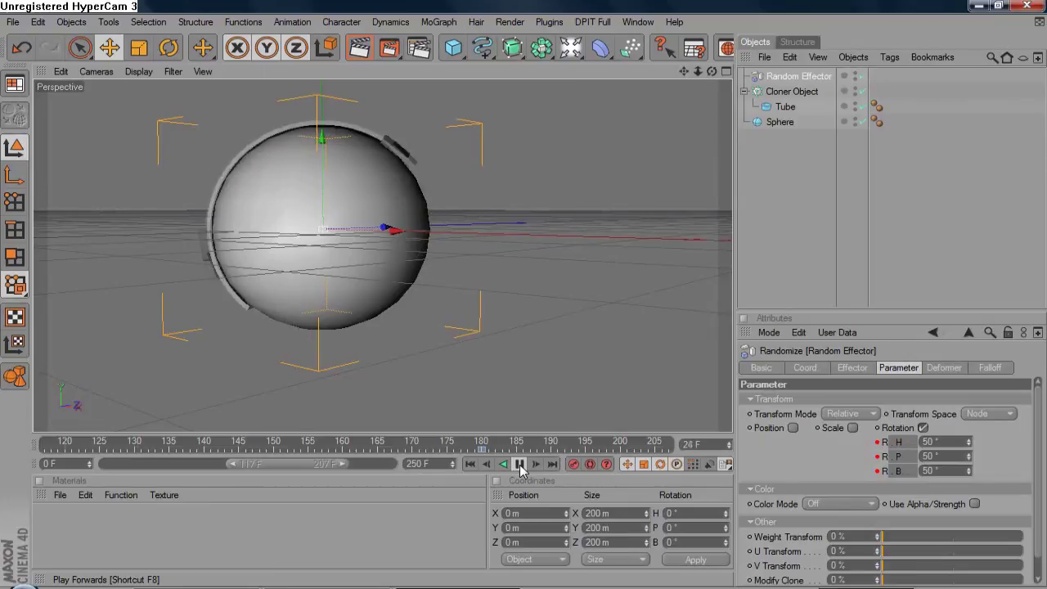
pyautogui.click(521, 465)
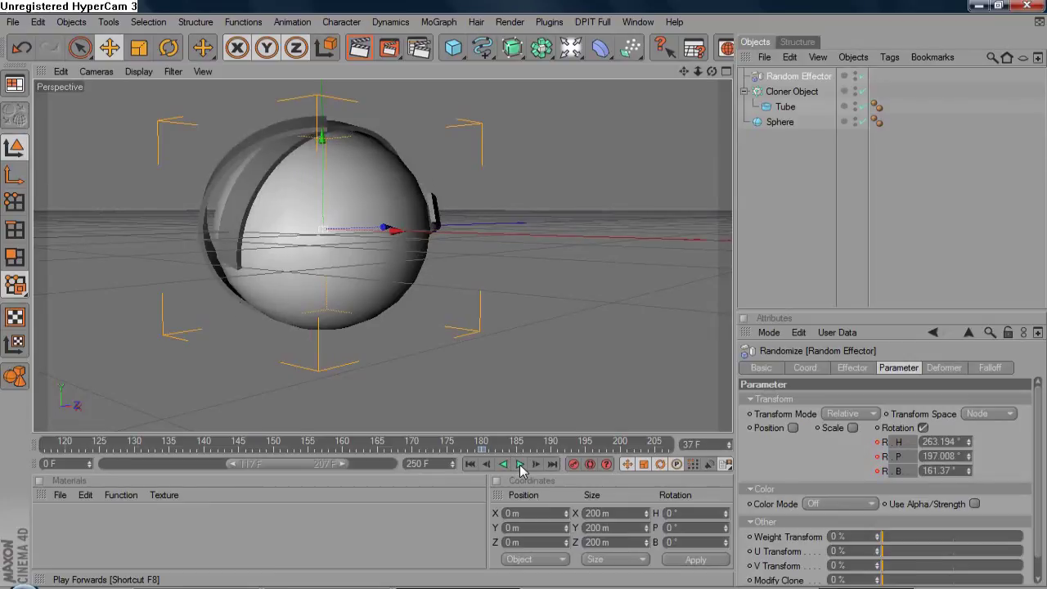
pyautogui.click(470, 464)
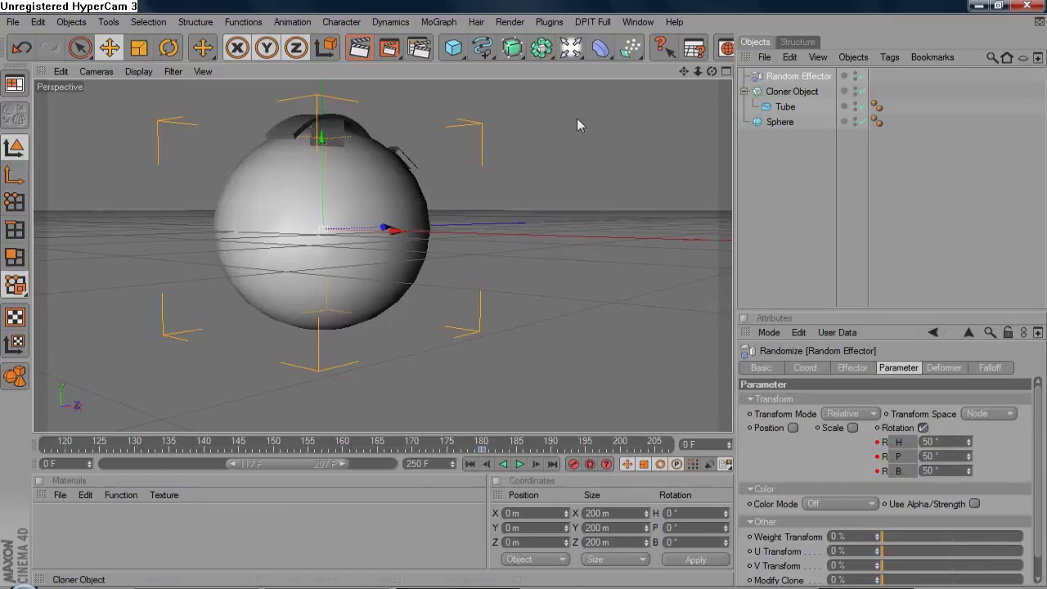
pyautogui.click(744, 91)
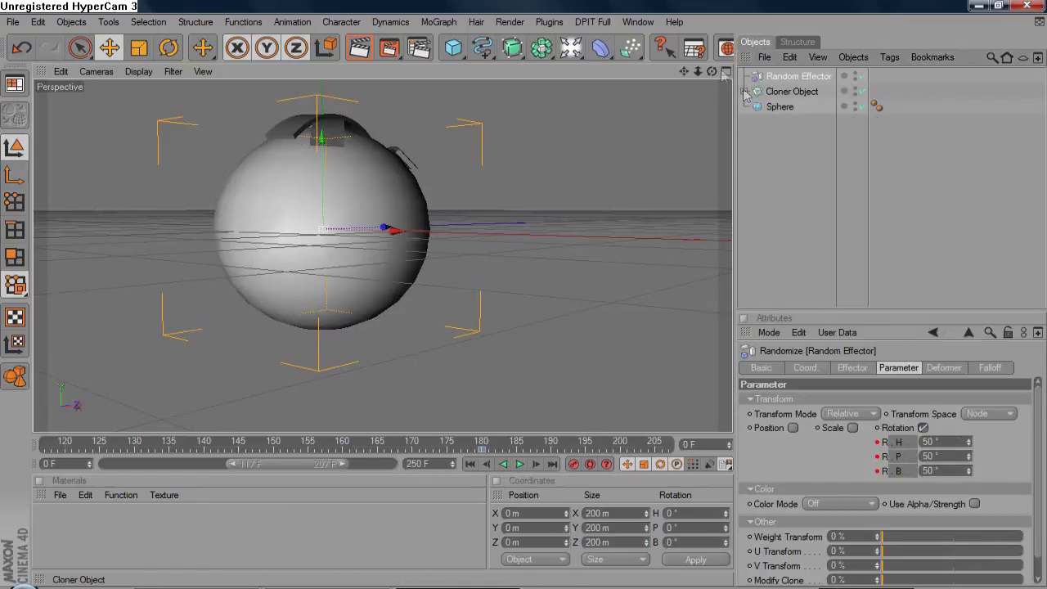
pyautogui.click(453, 48)
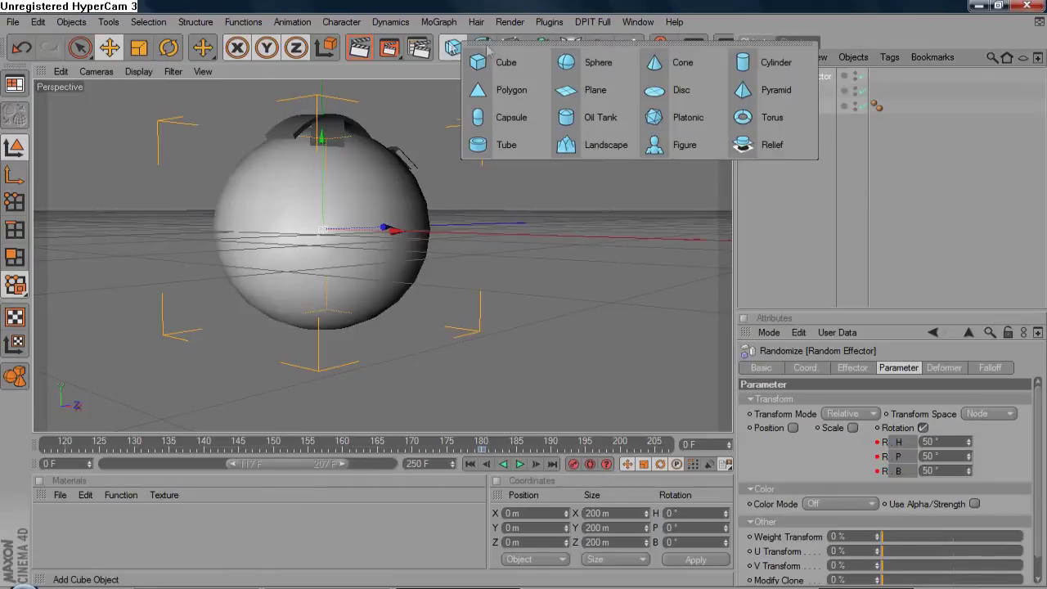
pyautogui.click(585, 64)
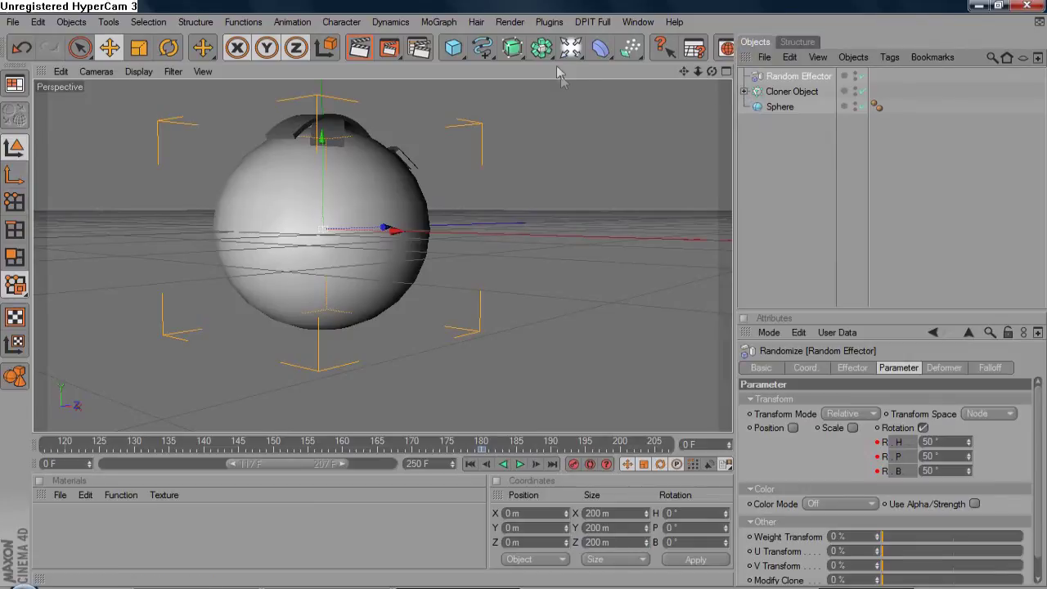
pyautogui.click(549, 22)
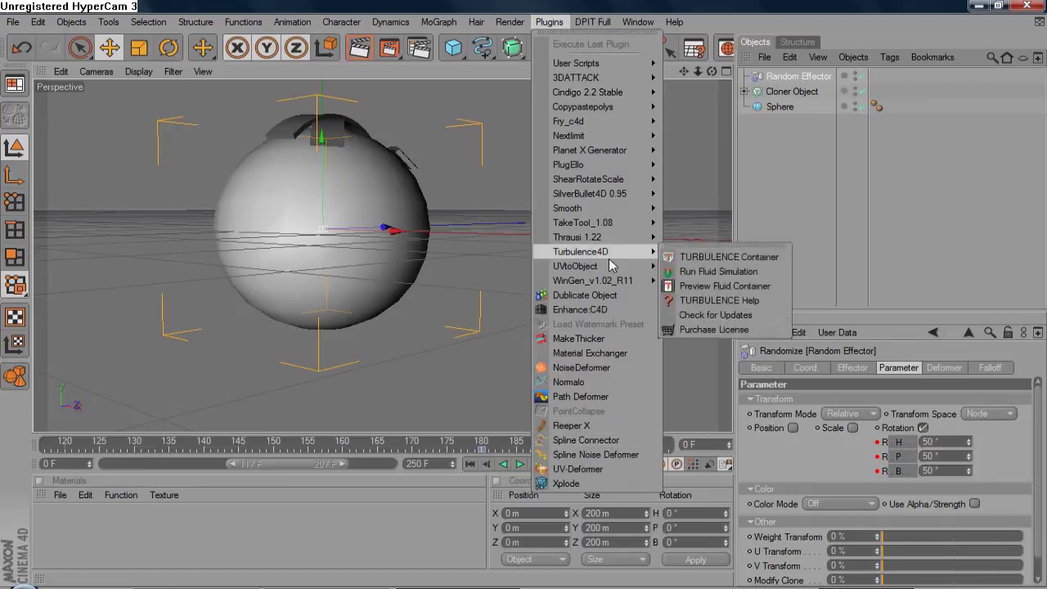
pyautogui.moveTo(602, 282)
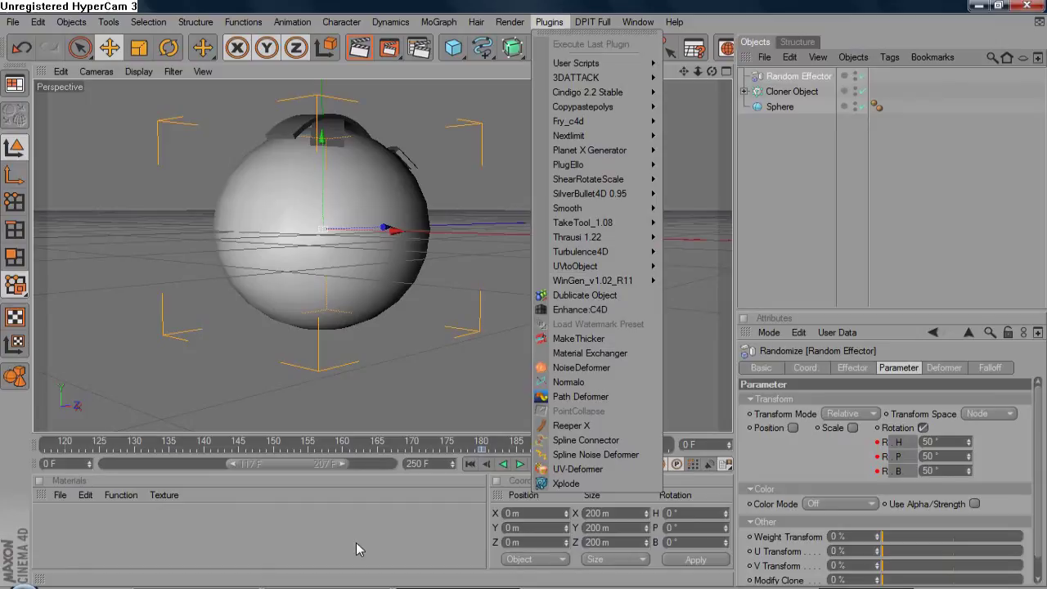
pyautogui.press('Escape')
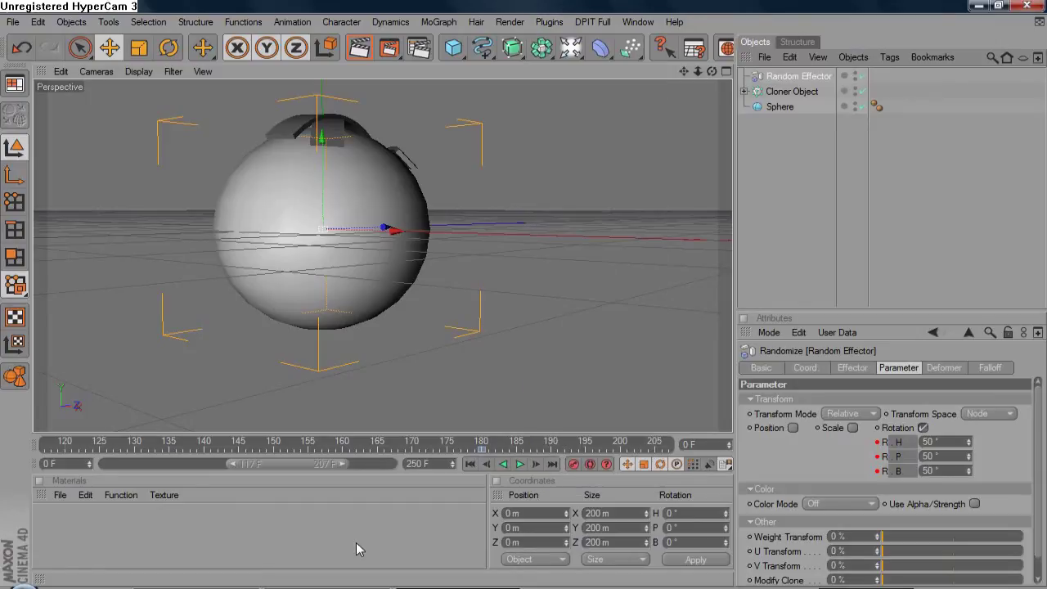
pyautogui.hotkey('alt', 'Tab')
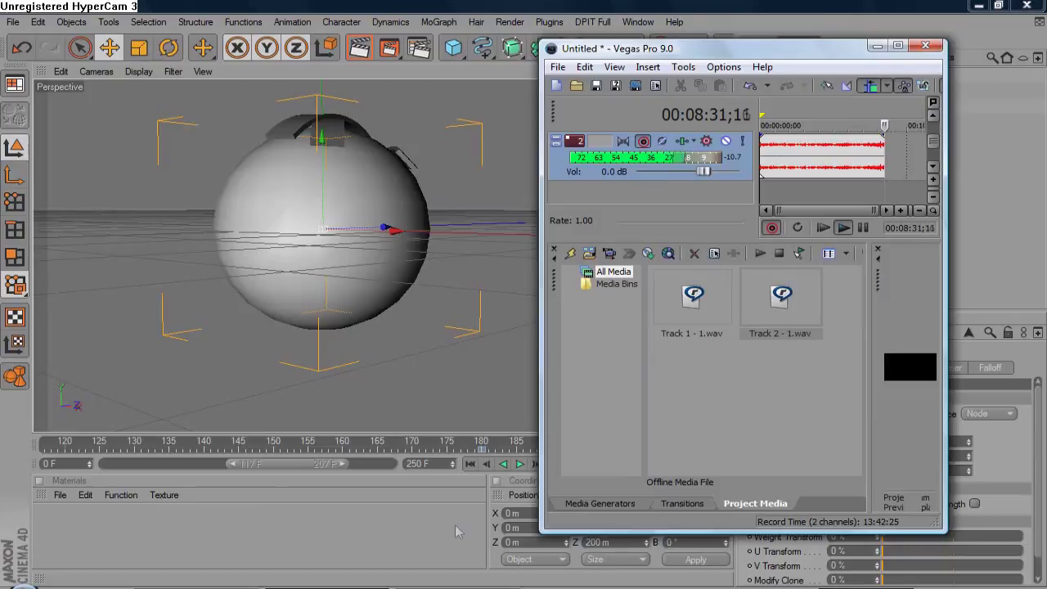